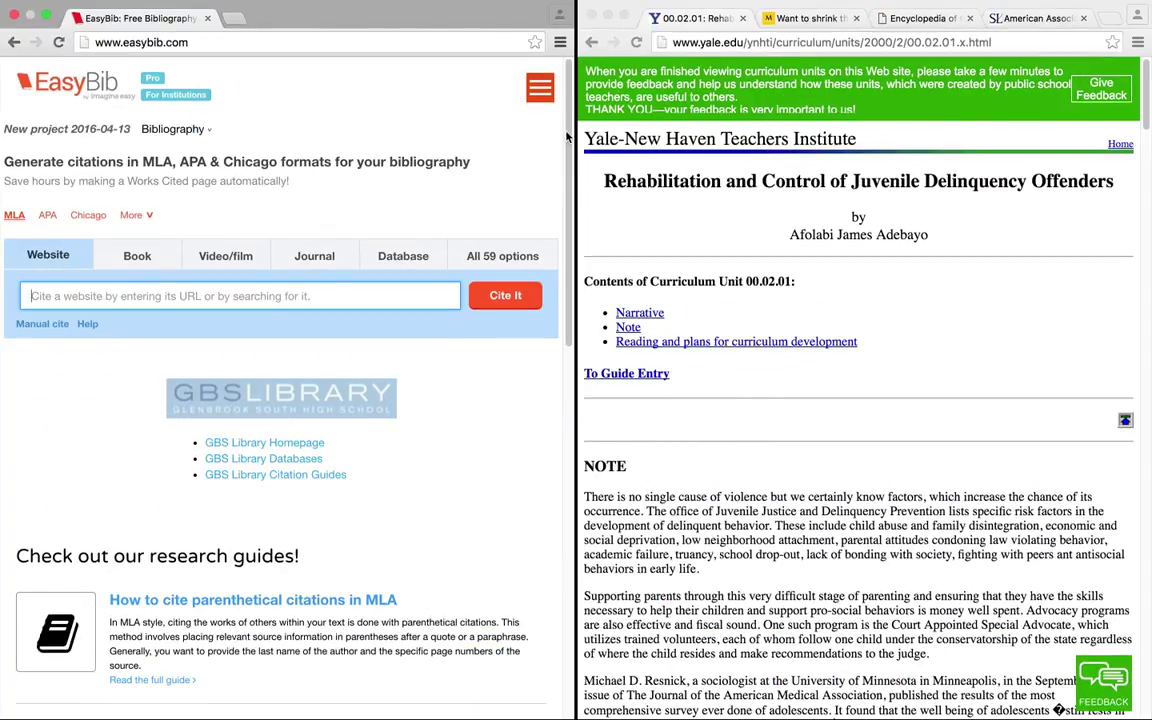
Select the Yale article's URL in the address bar and go to EasyBib's website citation search field.
click(993, 46)
key(super+c)
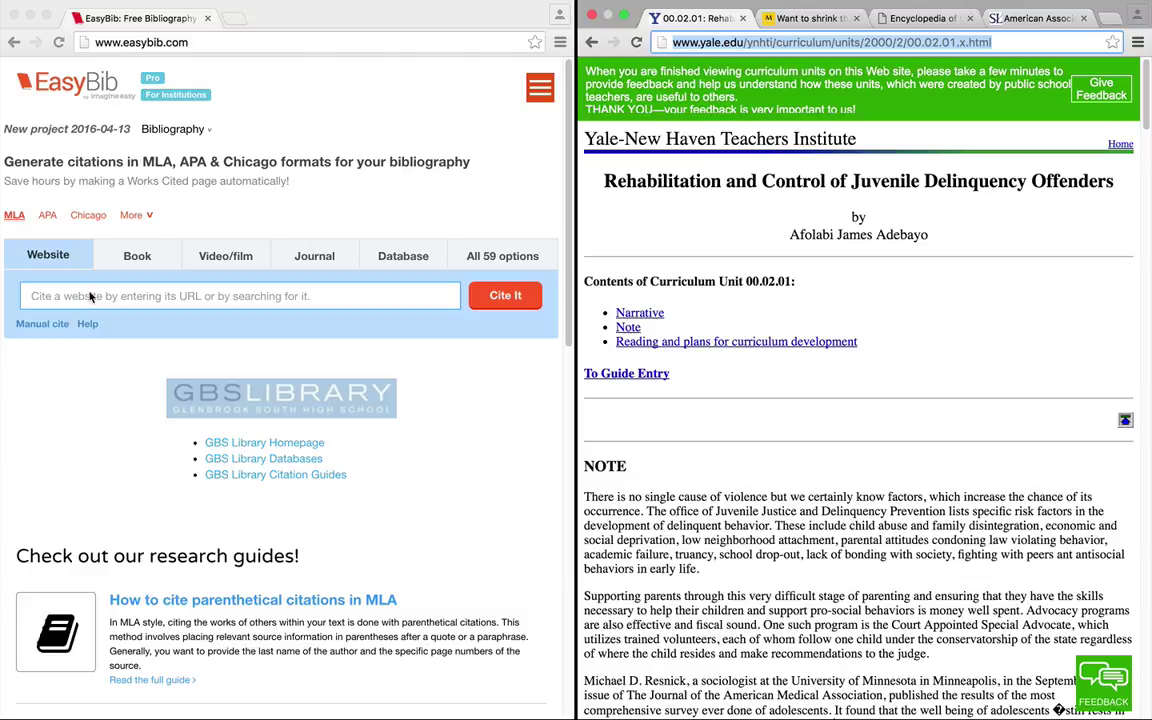
click(52, 296)
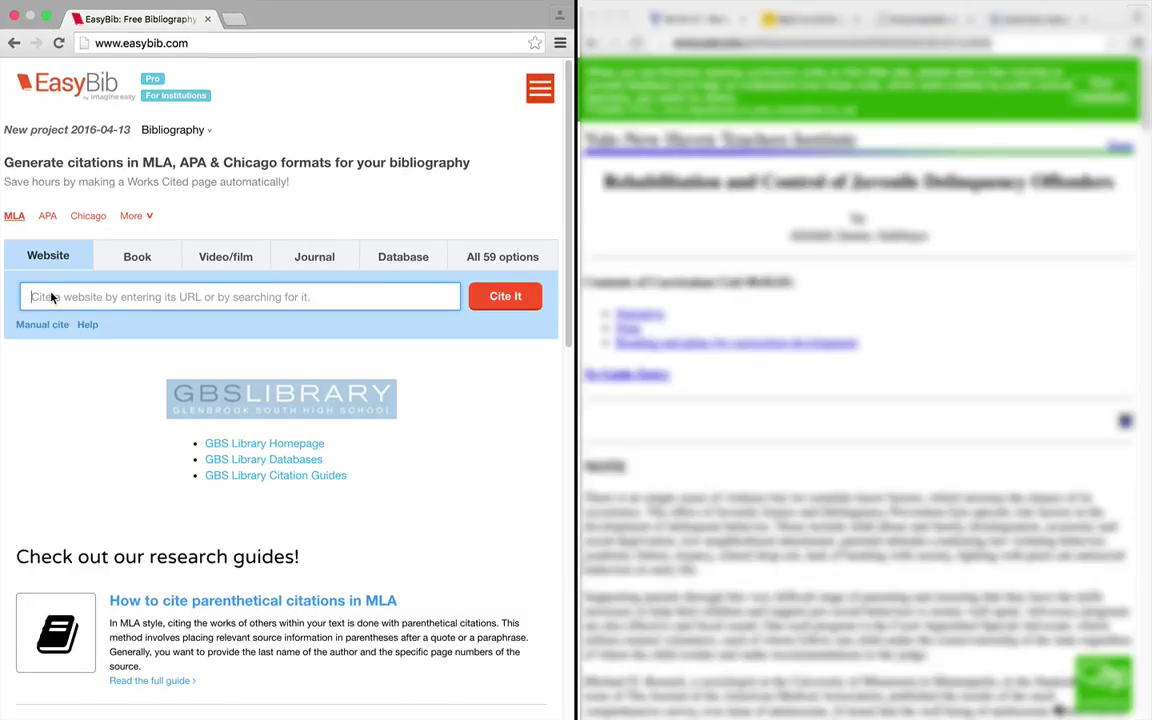
Paste the Yale URL, cite it, and create the MLA website citation from the prefilled form.
key(super+v)
click(499, 298)
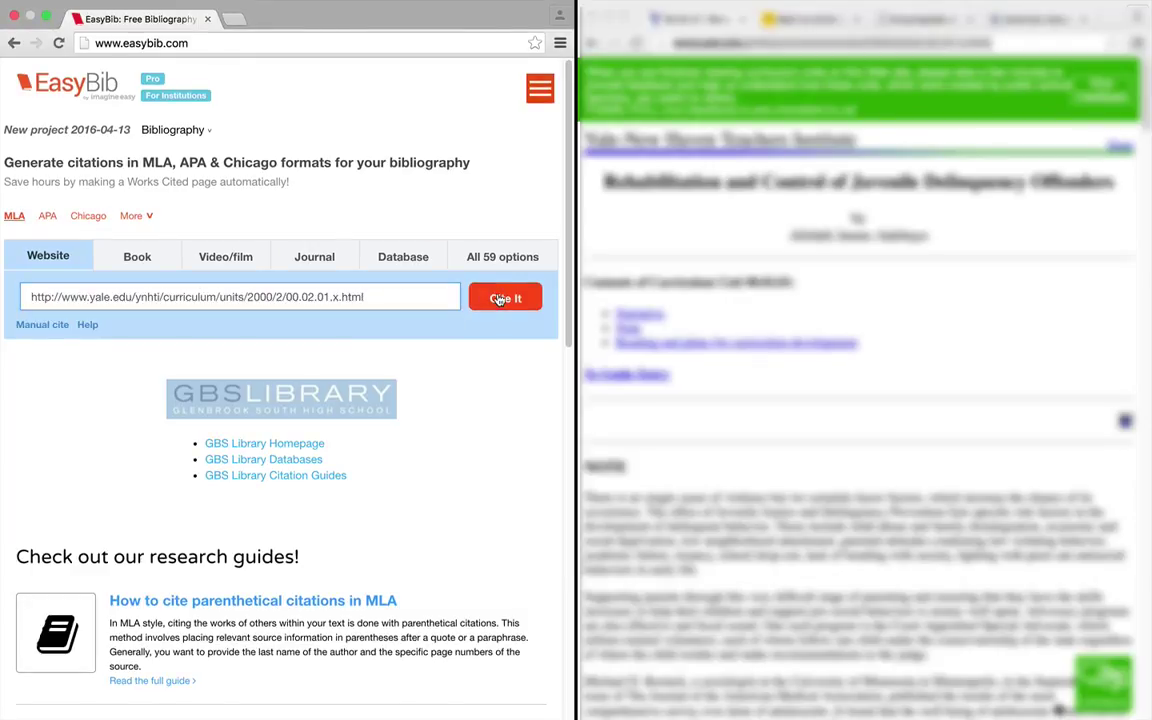
click(172, 632)
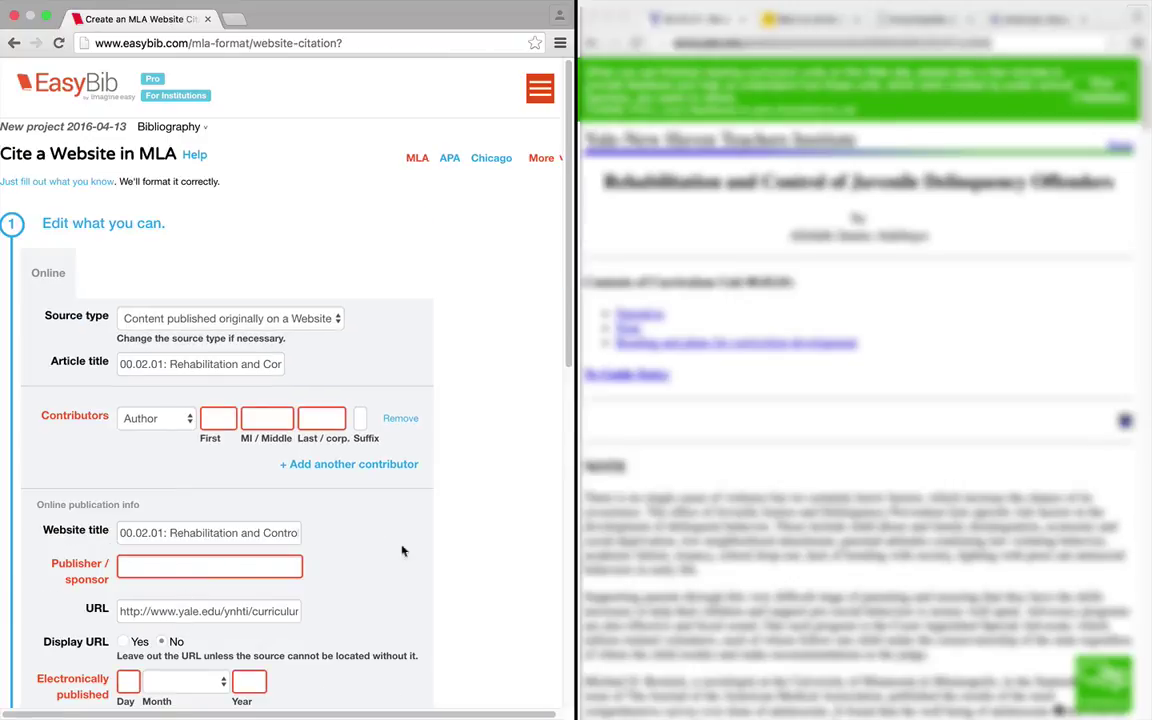
drag(568, 242, 572, 522)
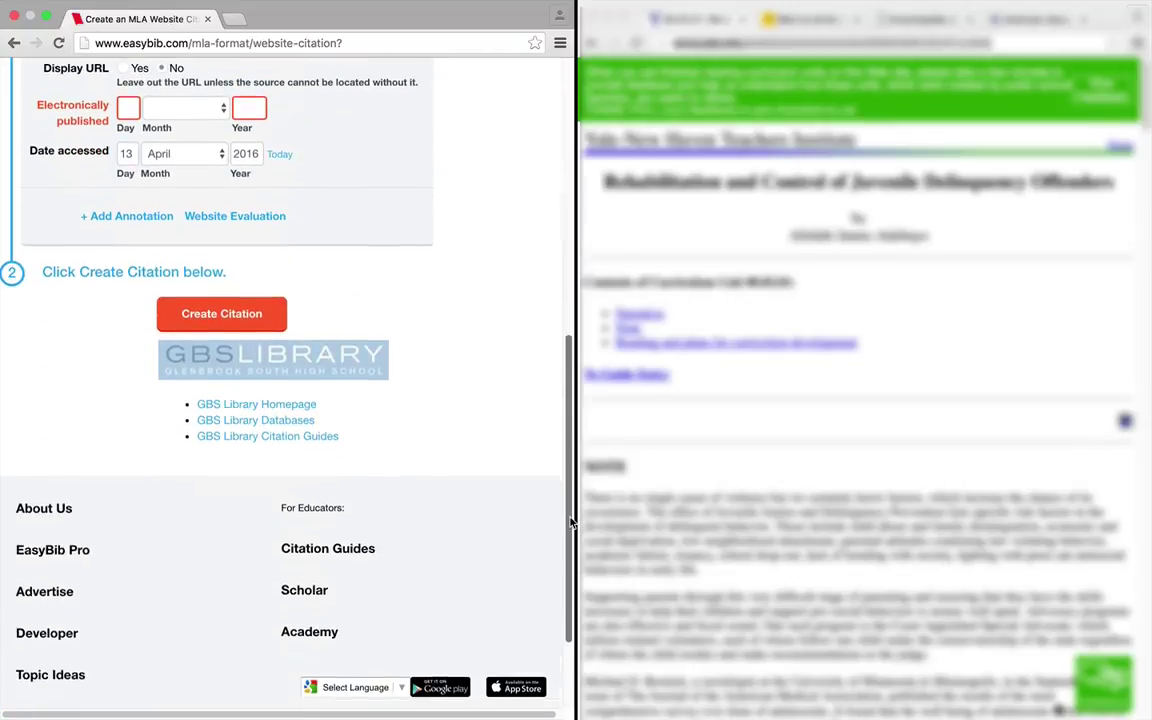
click(268, 314)
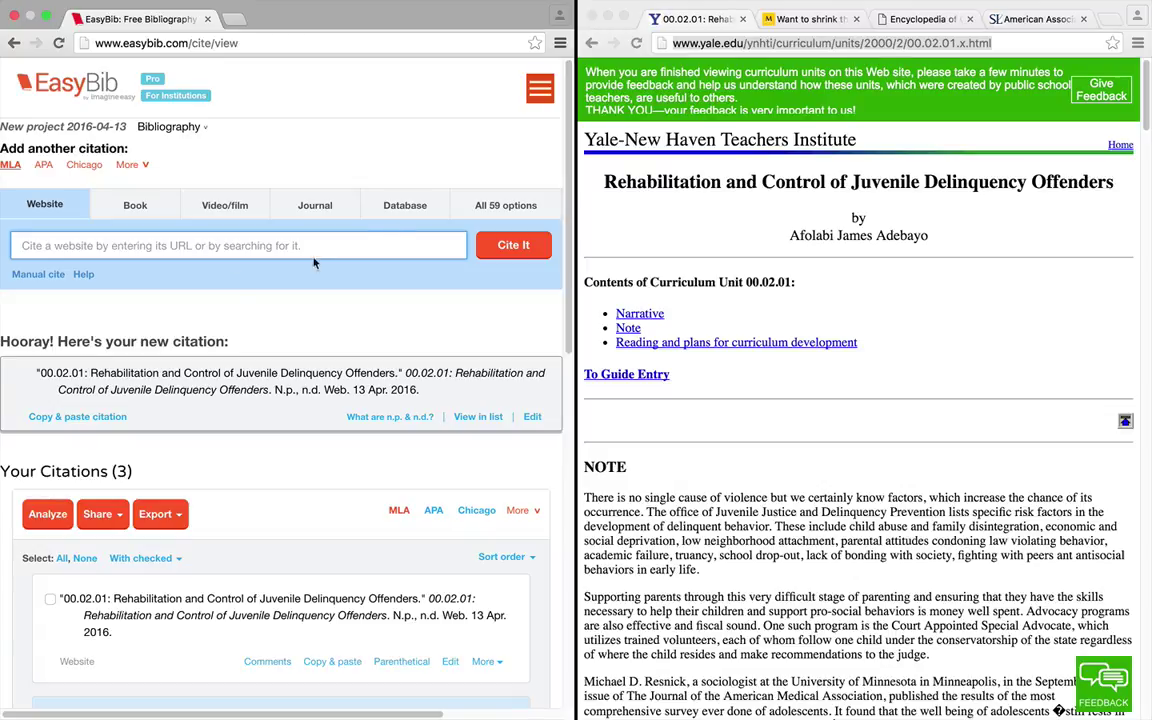
Copy the Yale URL, paste it into EasyBib's citation search, and continue to the MLA website form.
click(999, 43)
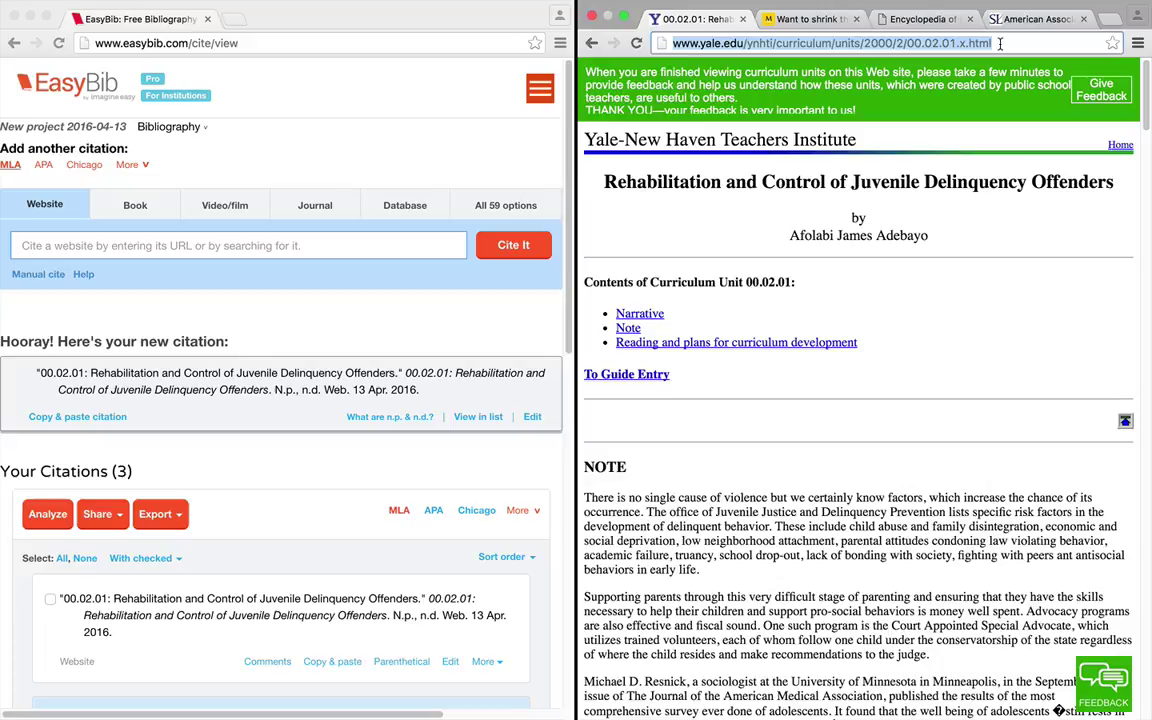
right_click(706, 44)
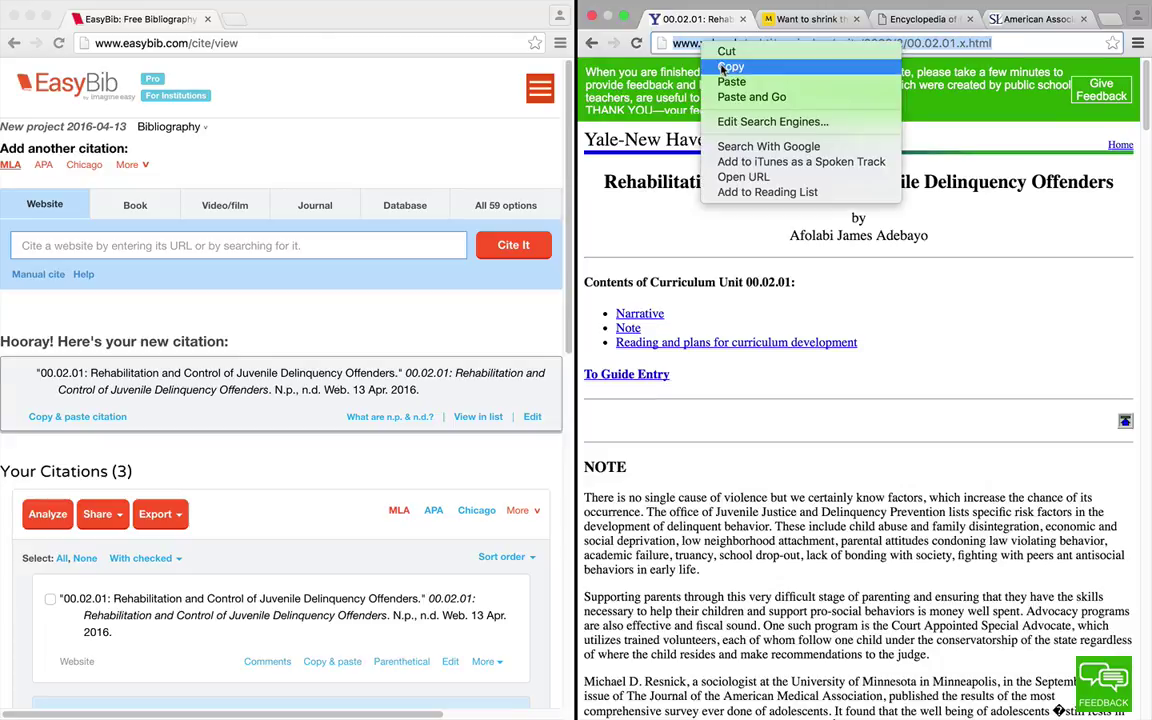
click(729, 67)
click(110, 245)
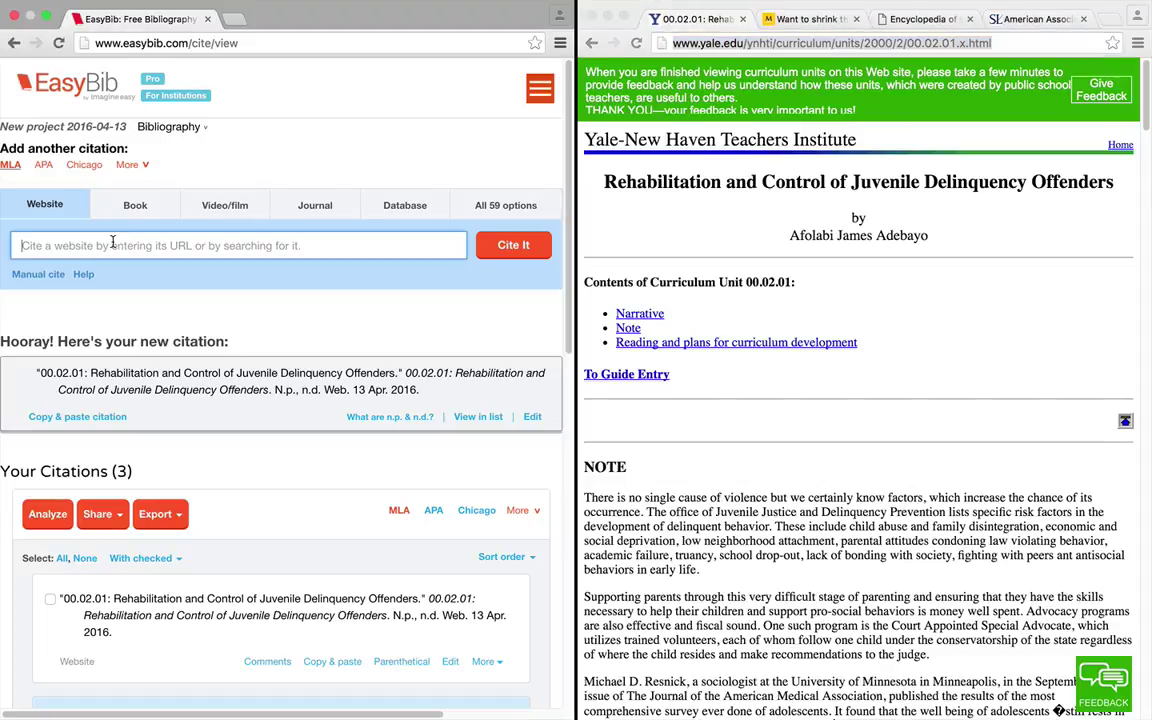
right_click(113, 246)
click(150, 319)
click(509, 240)
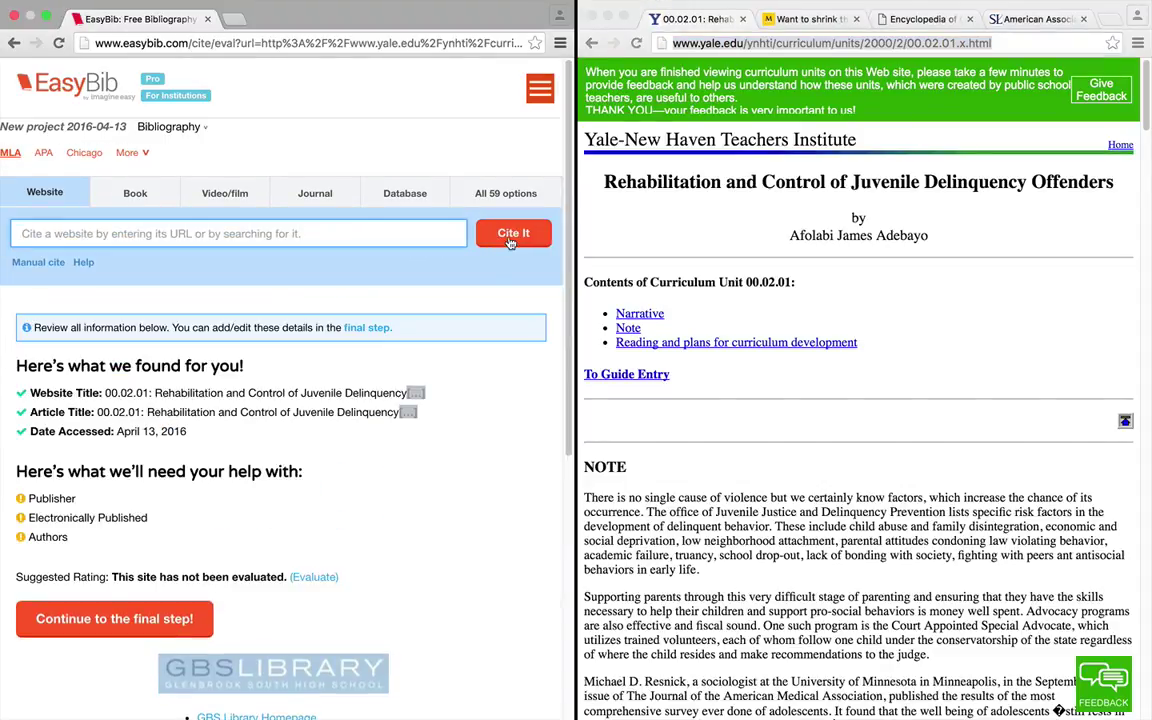
click(149, 619)
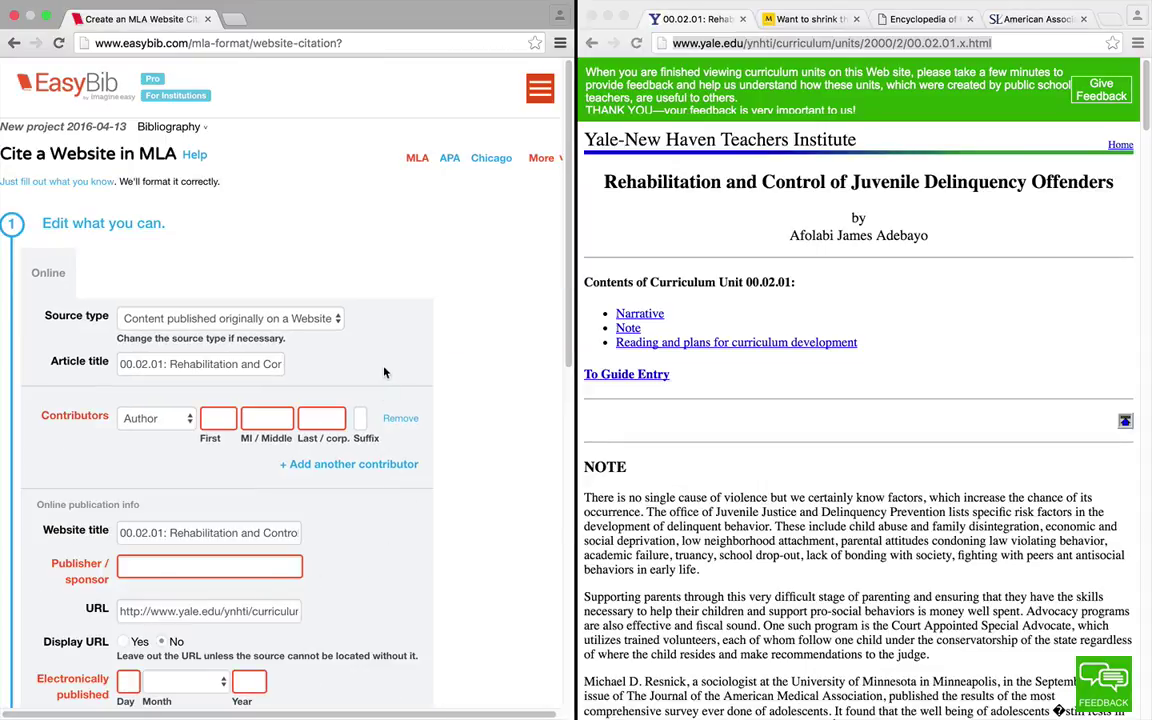
Delete the '00.02.01:' prefix from the Article title so it begins 'Rehabilitation and Control'.
drag(567, 340, 564, 429)
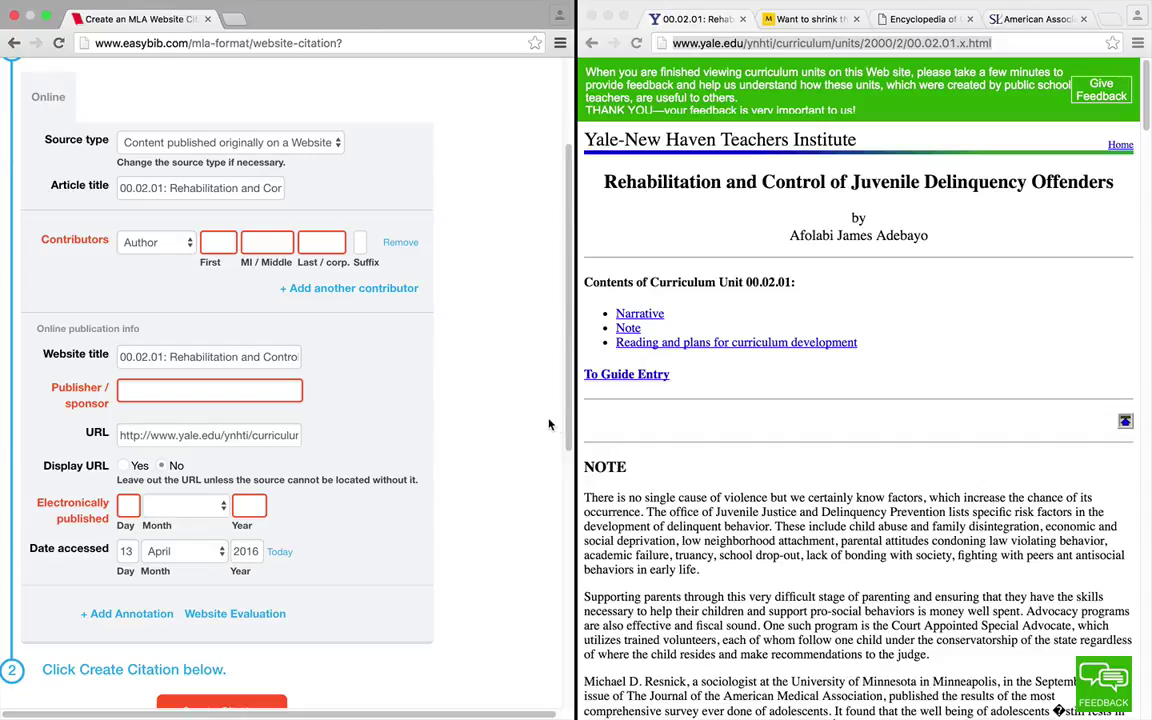
click(217, 187)
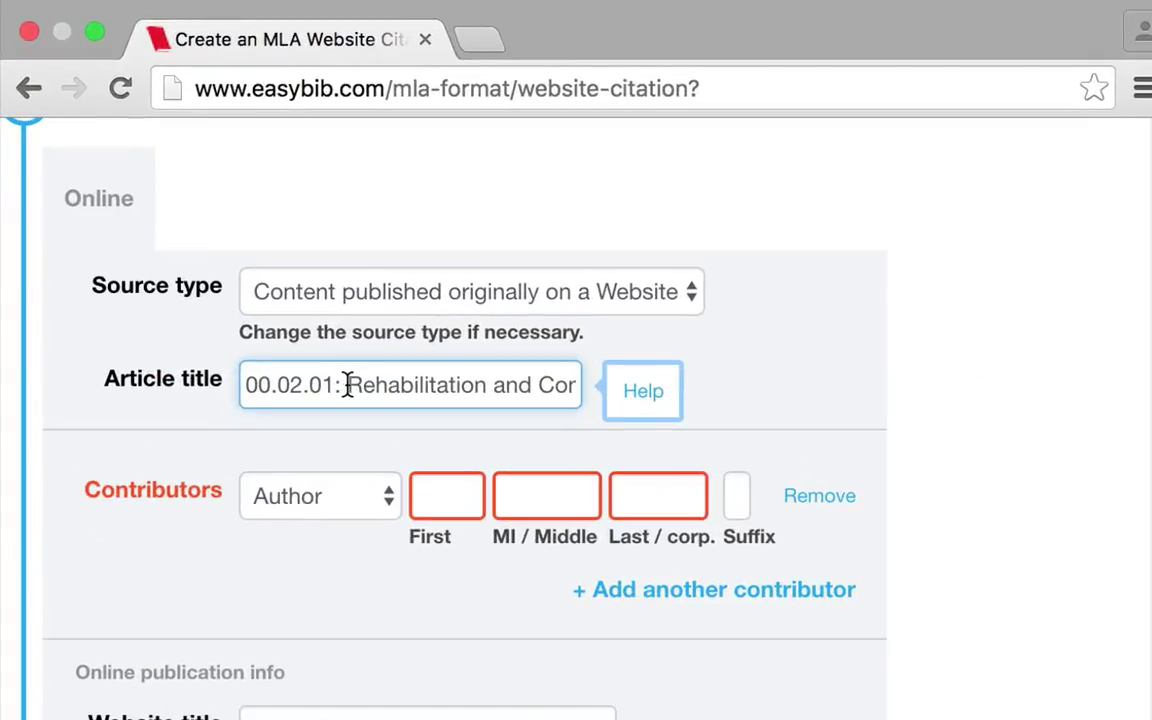
click(347, 385)
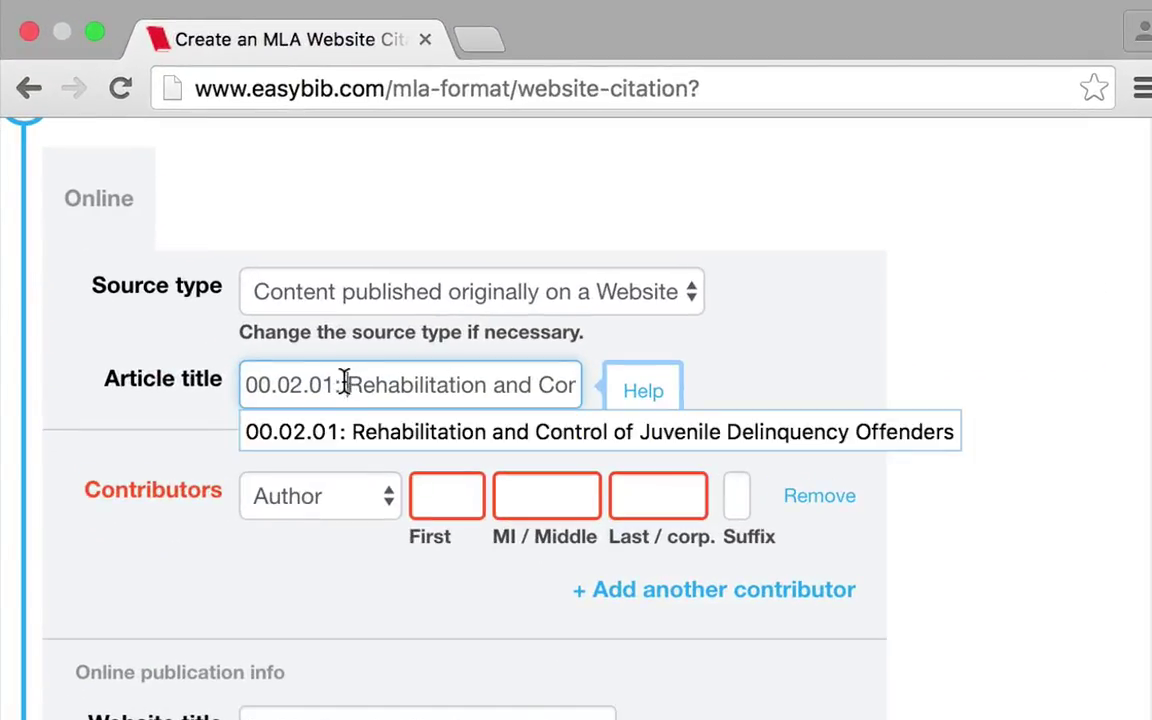
key(BackSpace)
key(BackSpace)
key(BackSpace)
key(BackSpace)
key(BackSpace)
key(BackSpace)
key(BackSpace)
key(BackSpace)
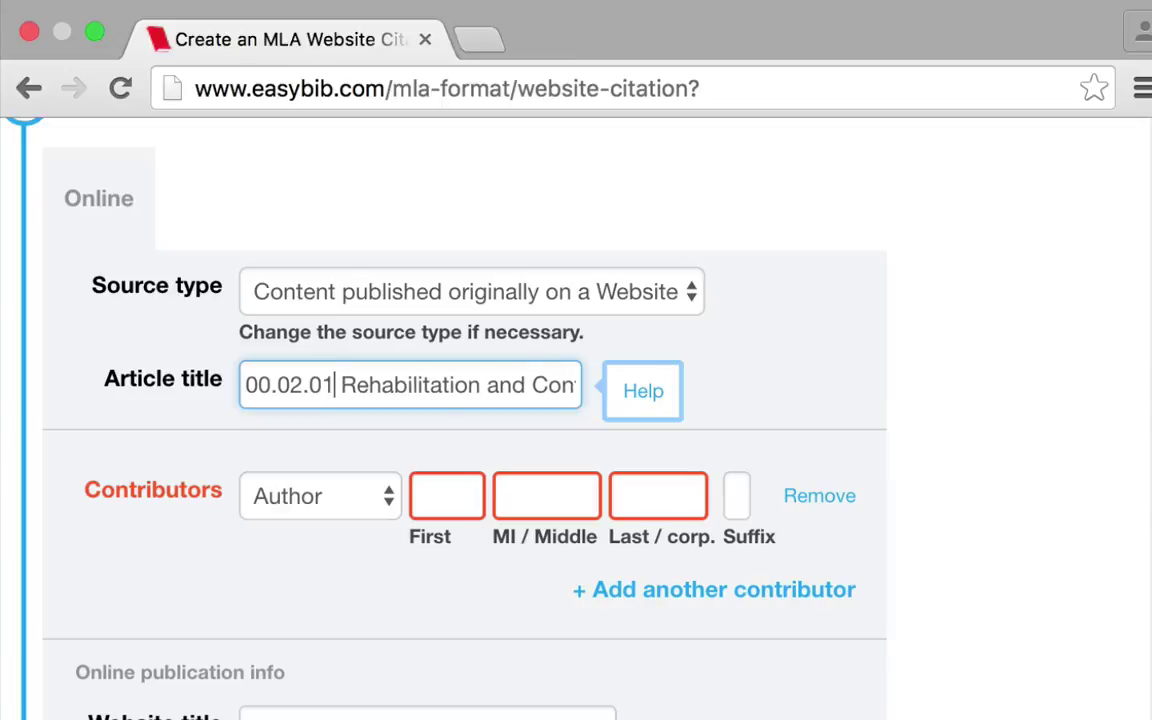
key(BackSpace)
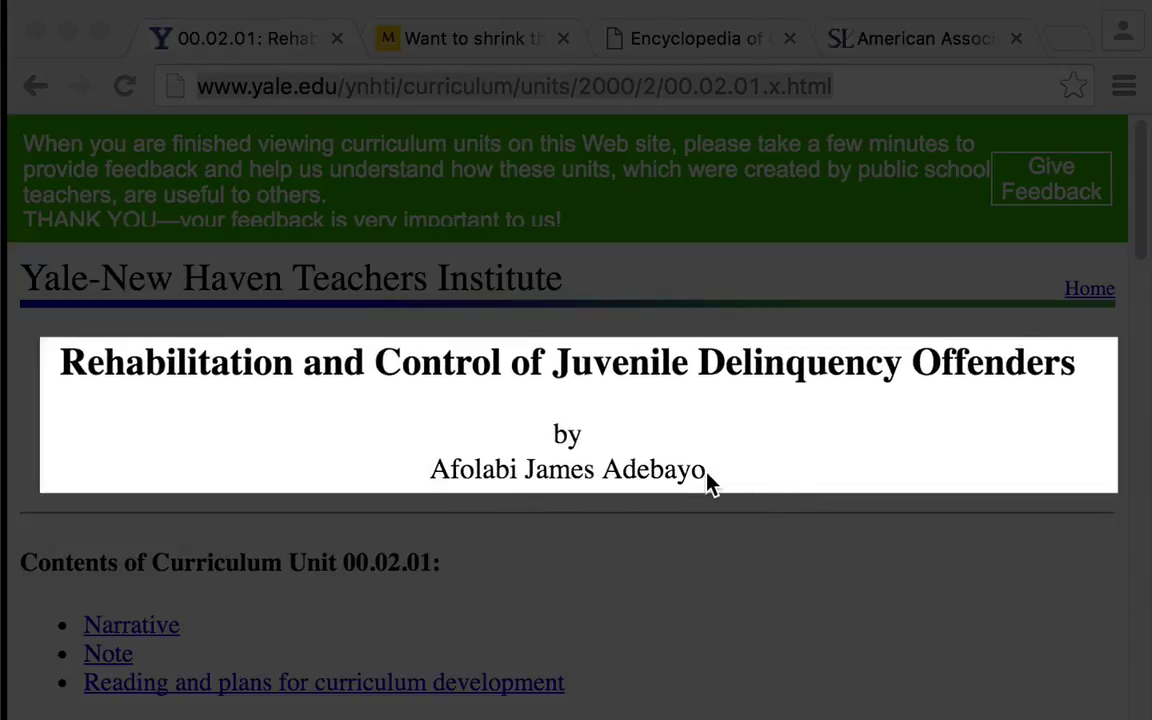
Copy the author's first name from the article into the contributor's first-name field.
click(250, 40)
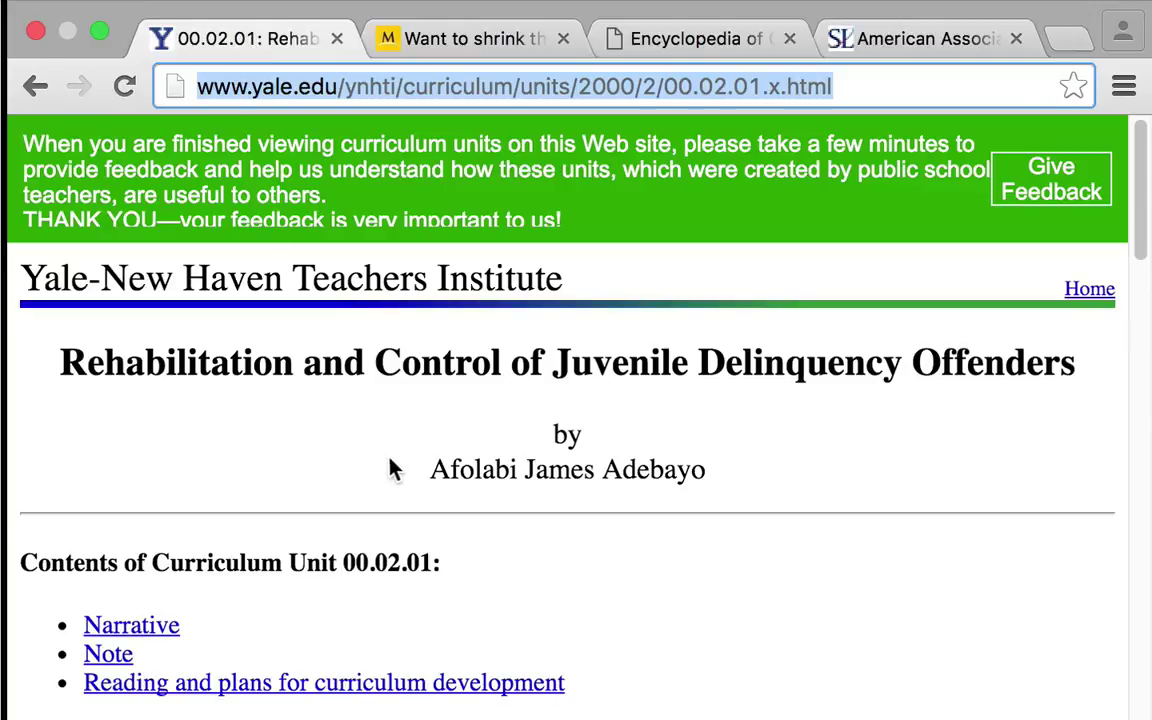
drag(525, 469, 434, 466)
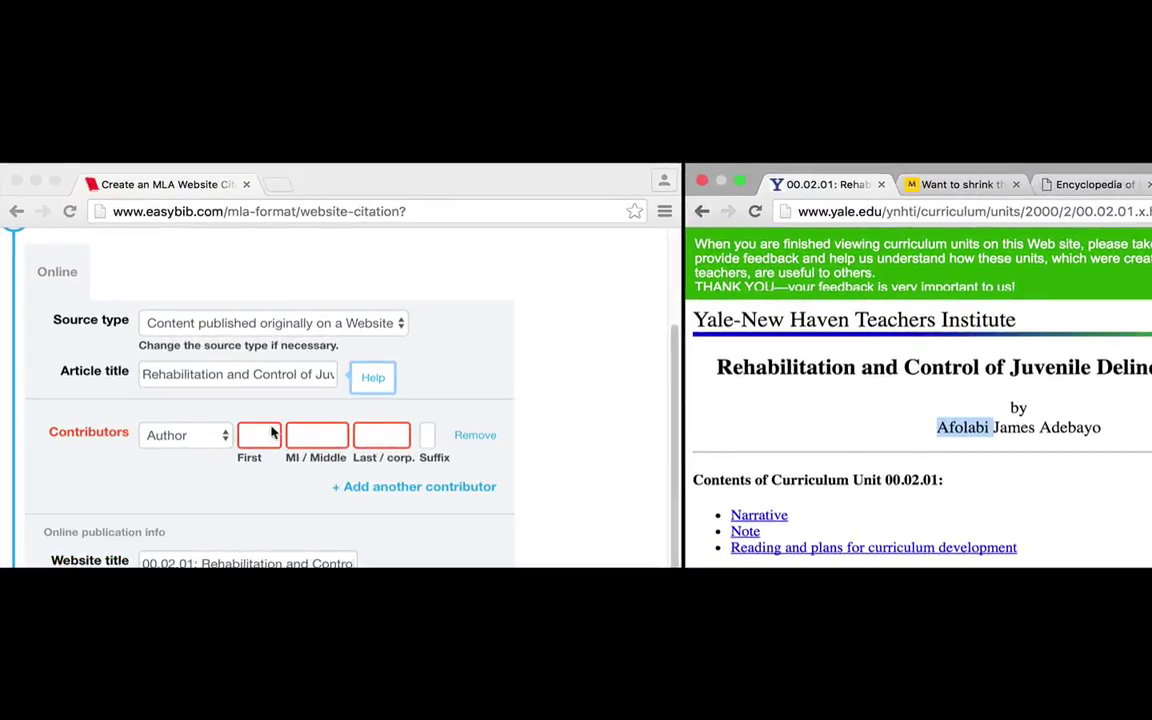
click(228, 270)
click(262, 437)
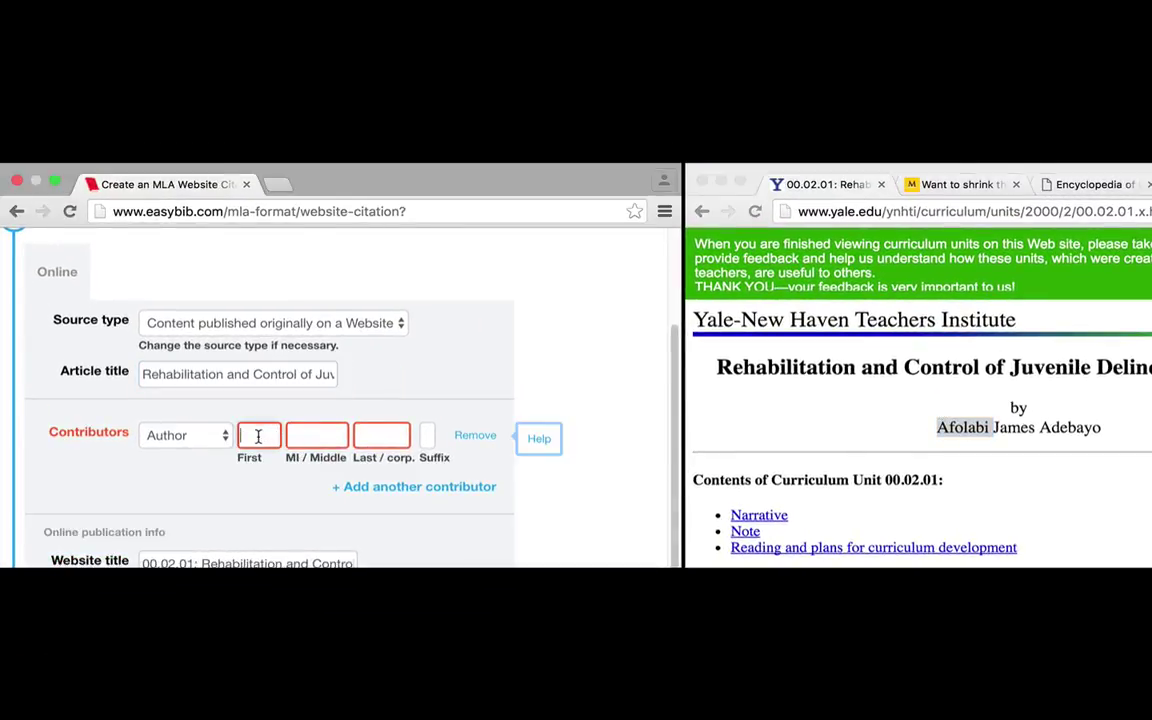
key(ctrl+v)
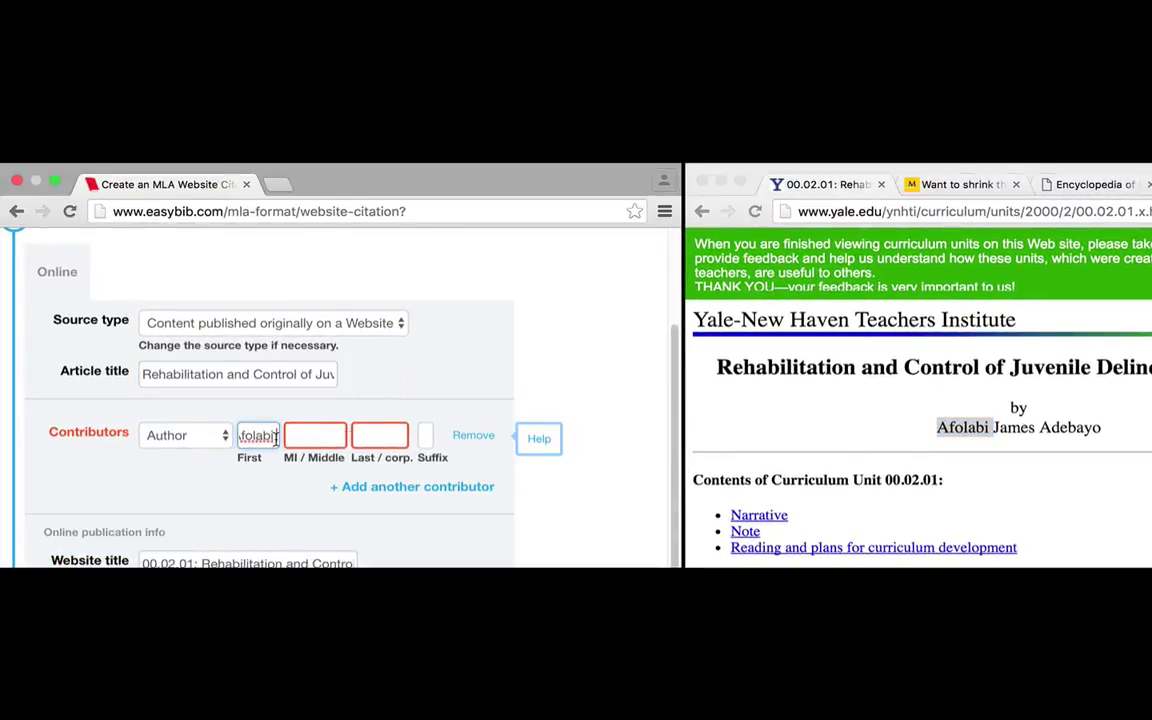
Paste the author's last name into Last / corp. and type the middle name in MI / Middle.
click(1091, 432)
drag(1106, 429, 1042, 426)
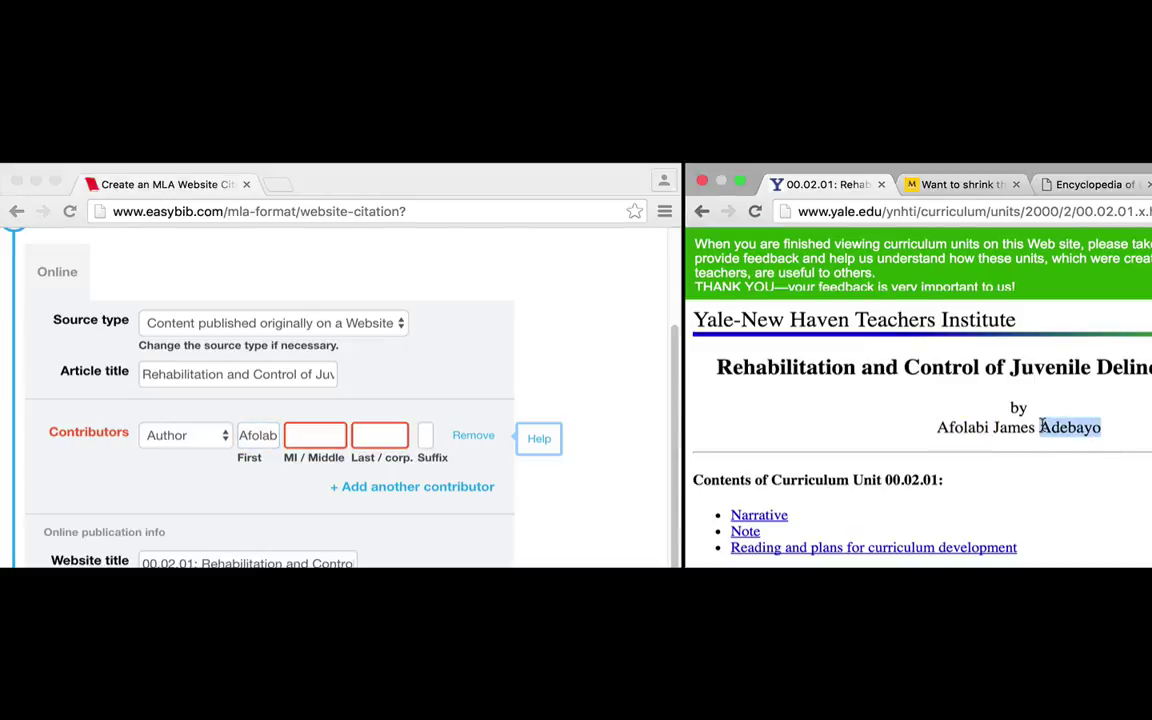
click(354, 440)
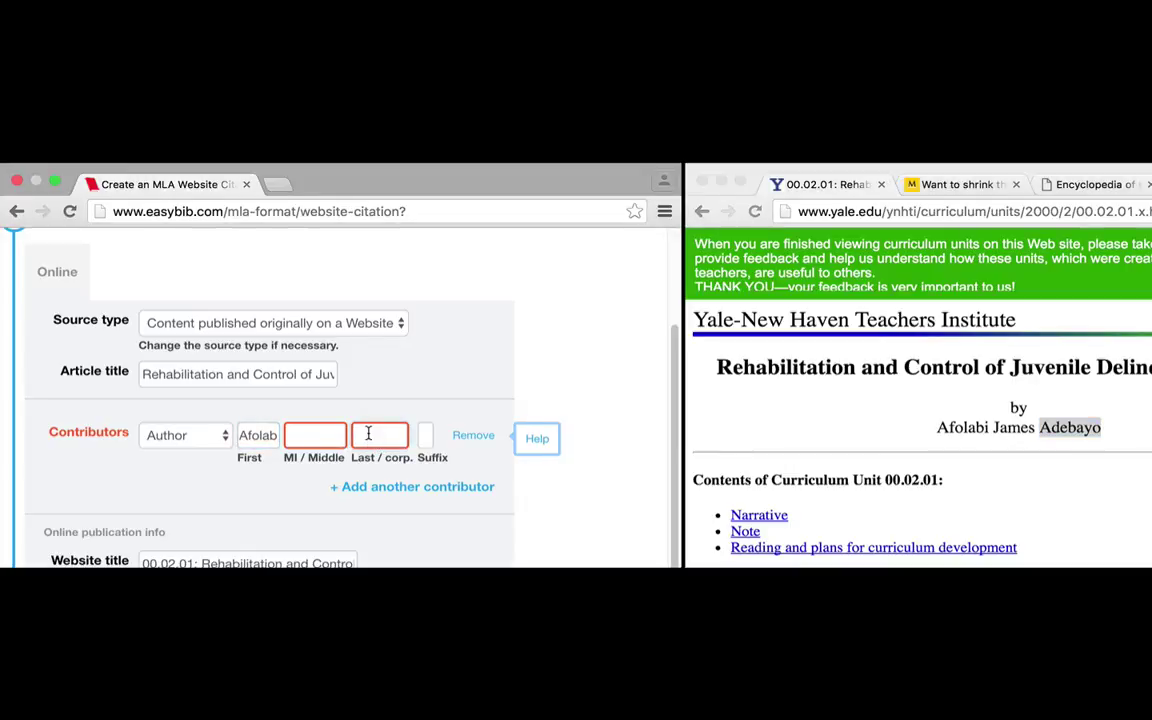
key(super+v)
click(320, 436)
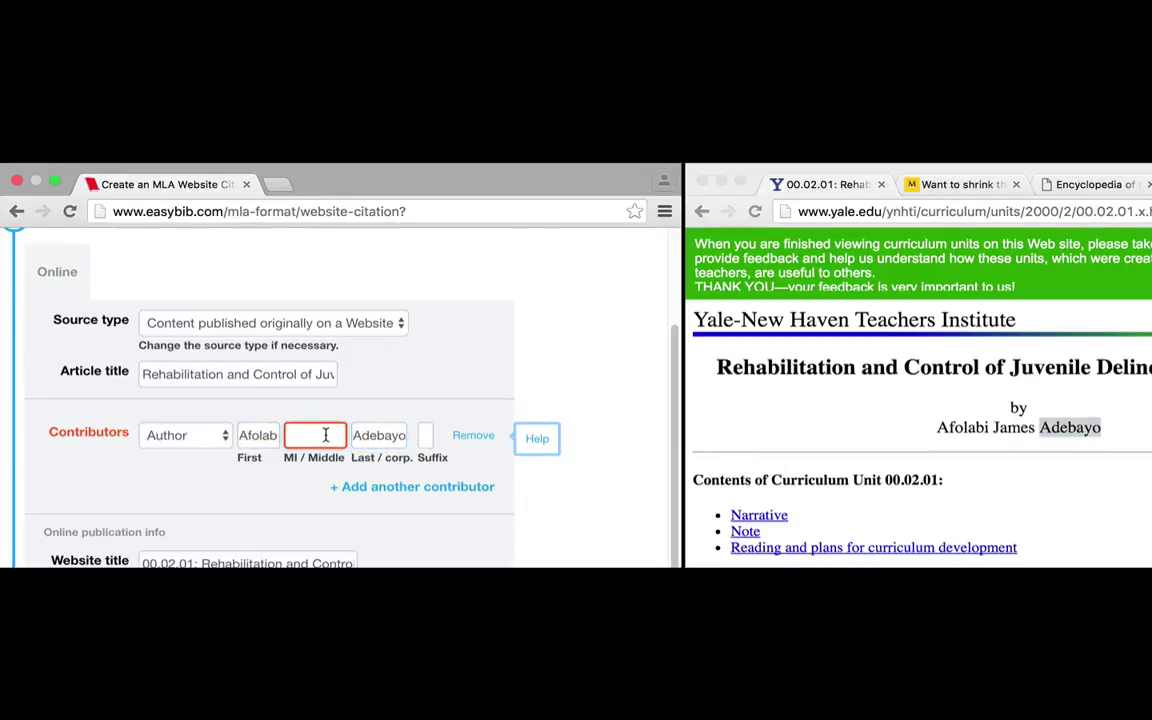
text(James)
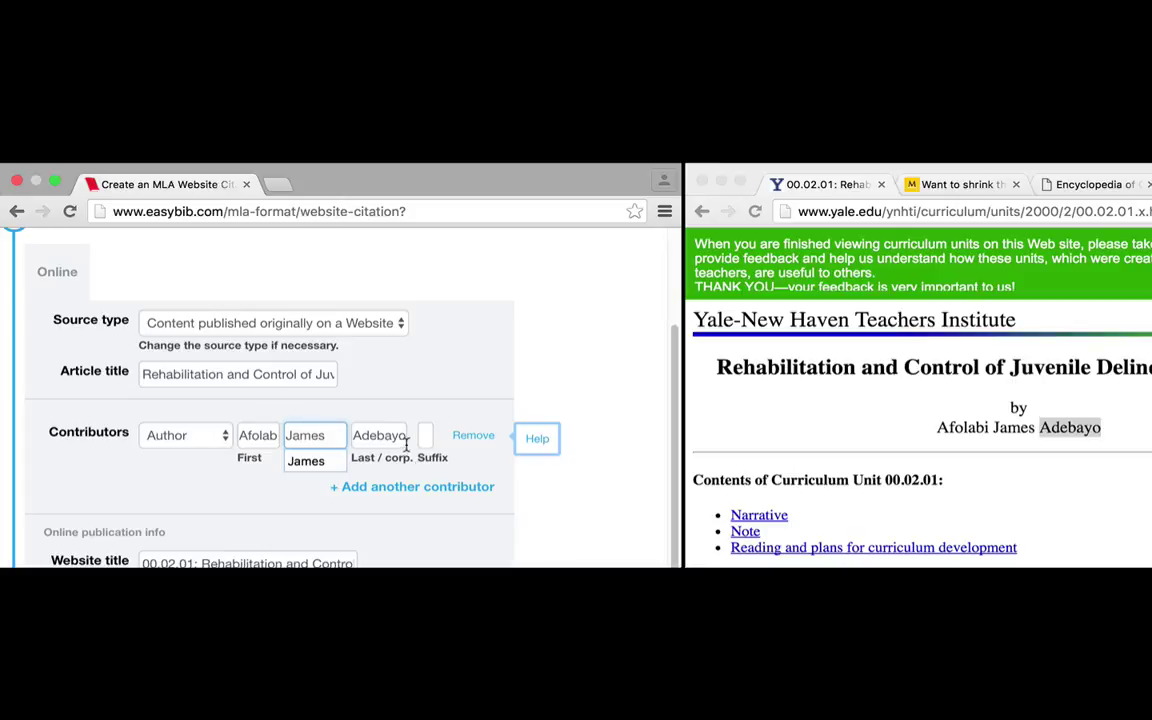
click(313, 504)
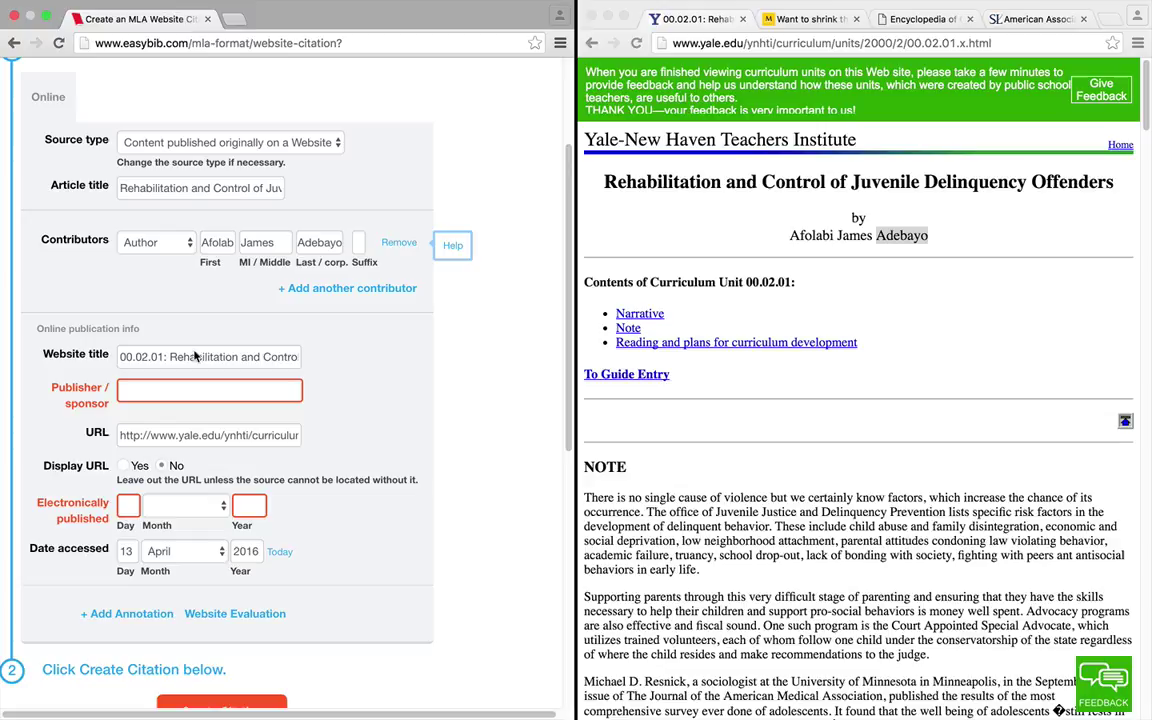
Clear the existing Website title text.
drag(122, 354, 305, 355)
text(0)
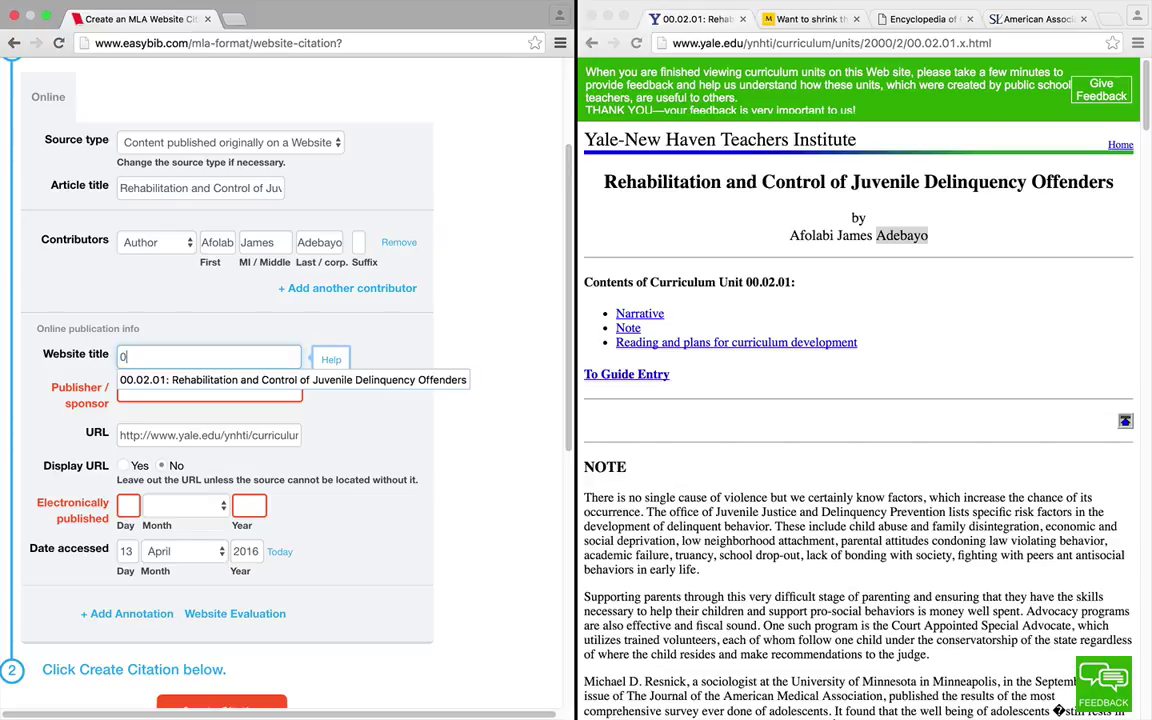
key(BackSpace)
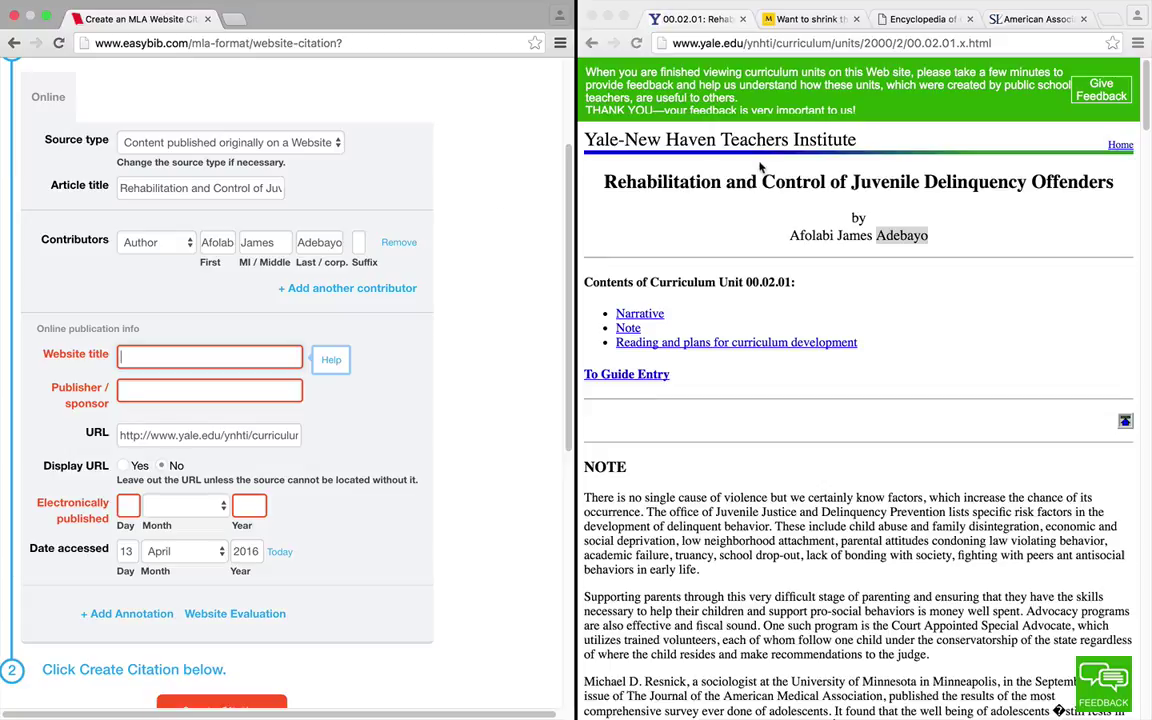
Copy the 'Yale-New Haven Teachers Institute' page heading into Website title, then scroll the article to its footer.
click(775, 125)
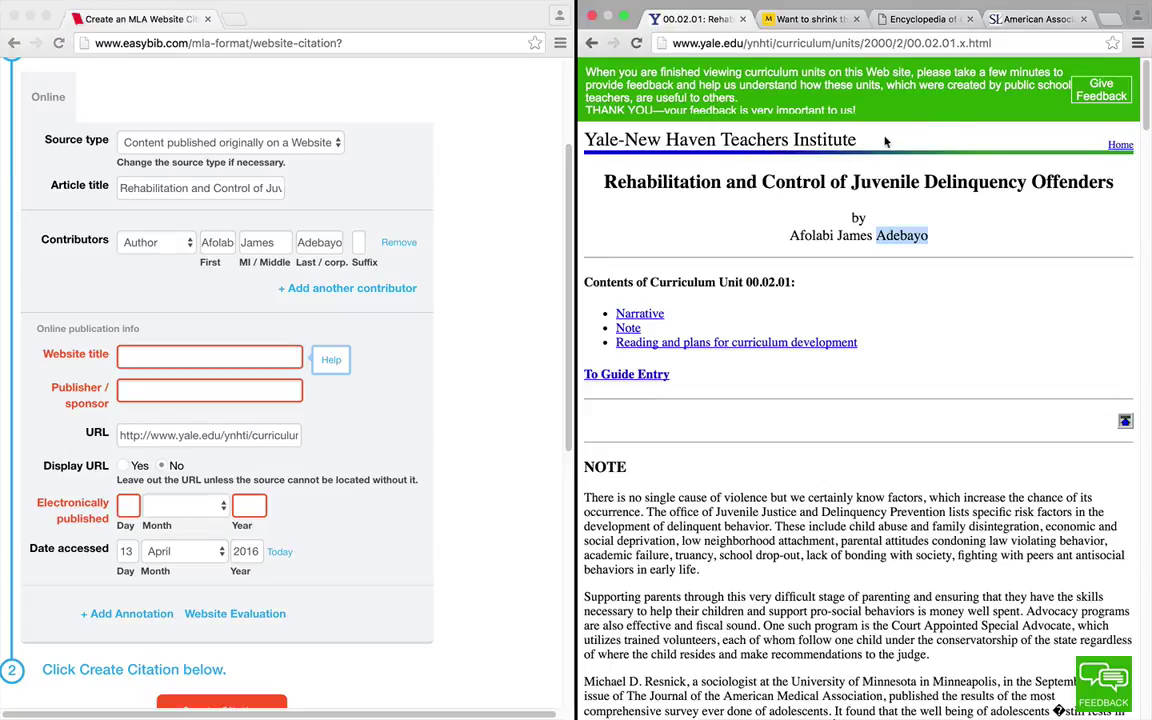
click(786, 131)
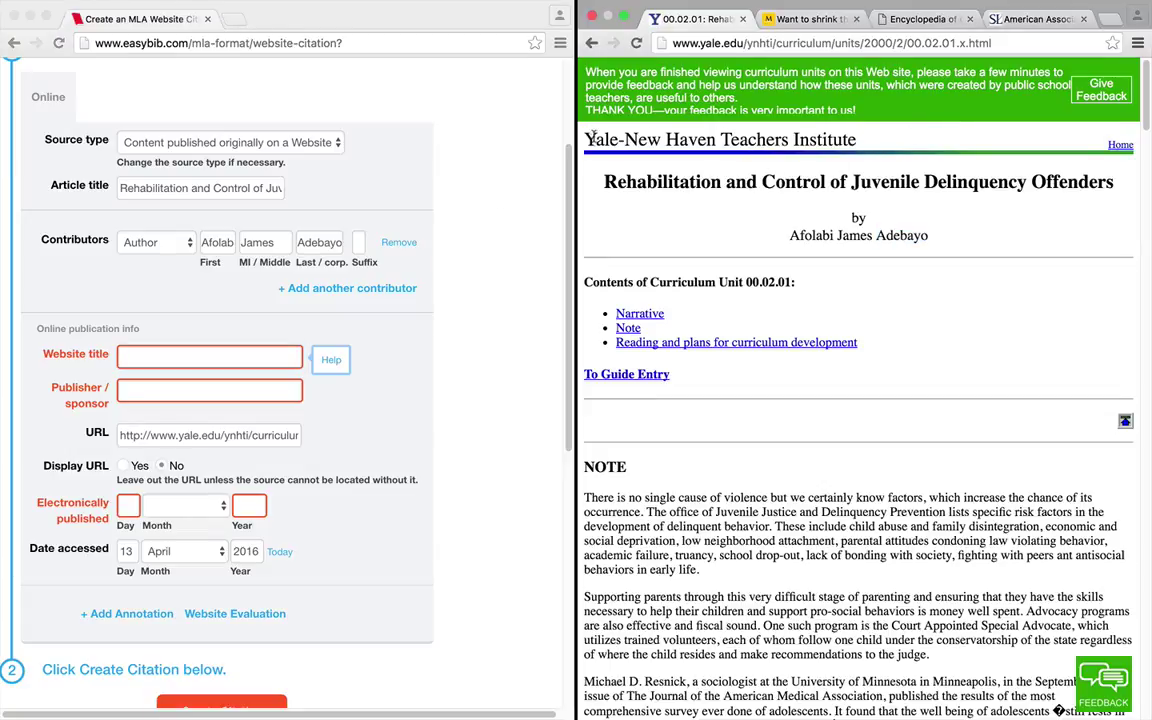
drag(588, 139, 861, 135)
key(super+c)
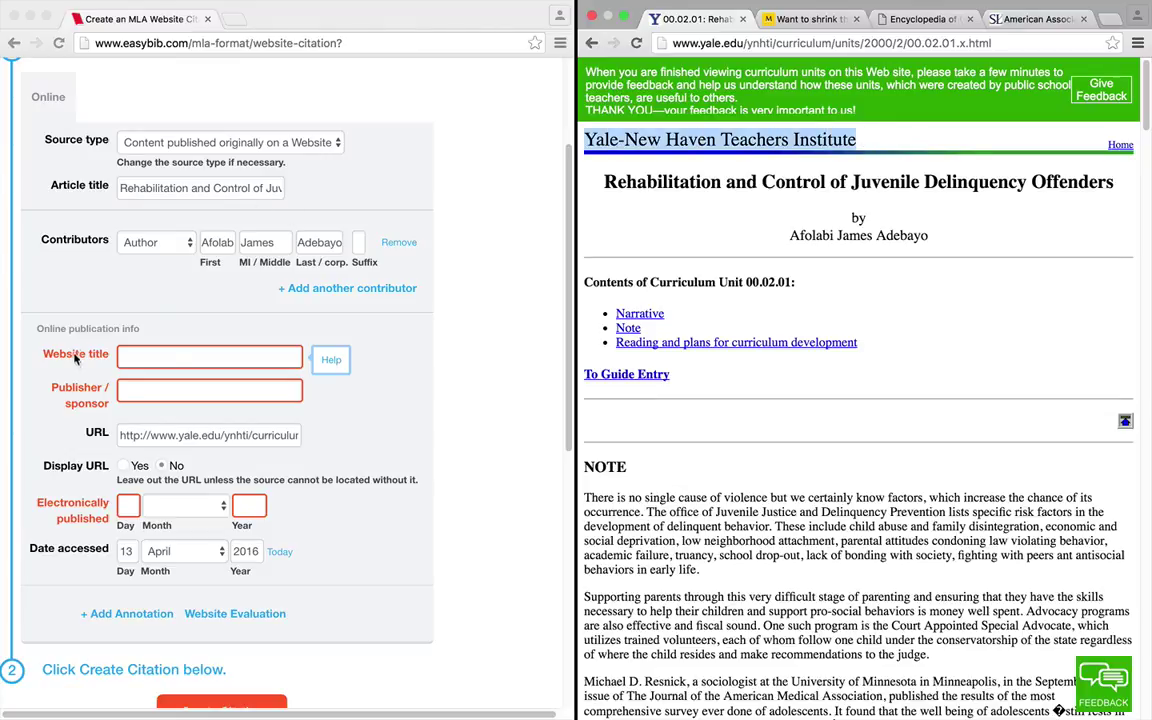
click(129, 353)
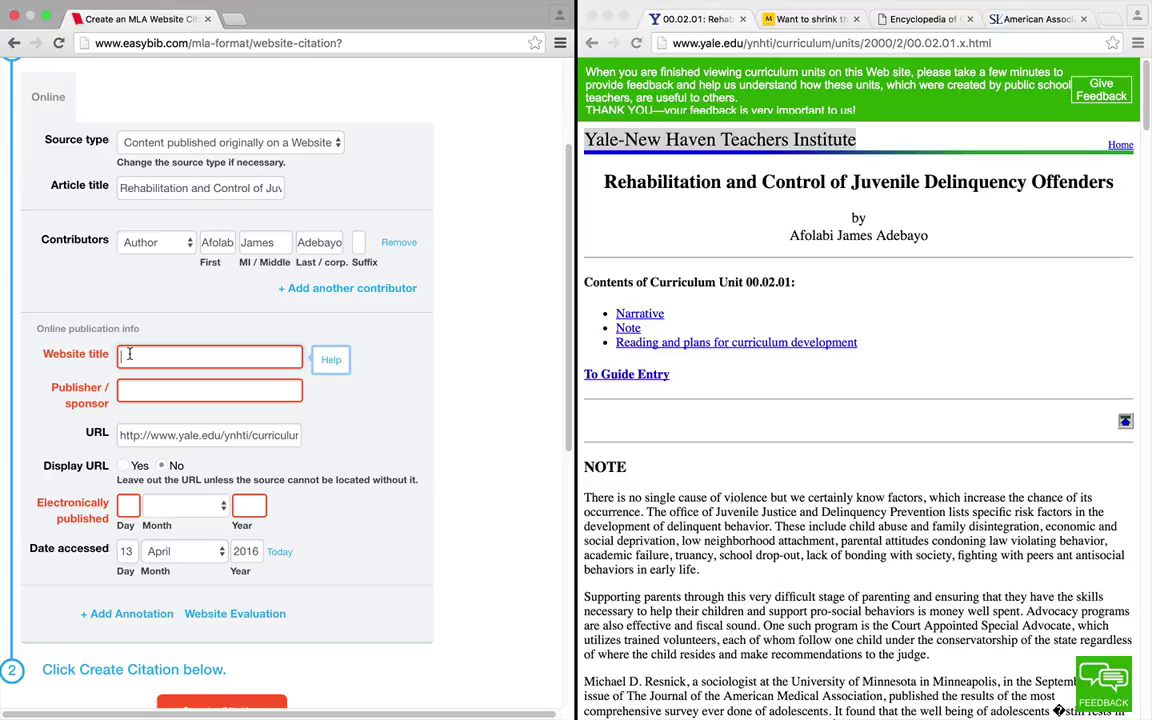
key(super+v)
key(Tab)
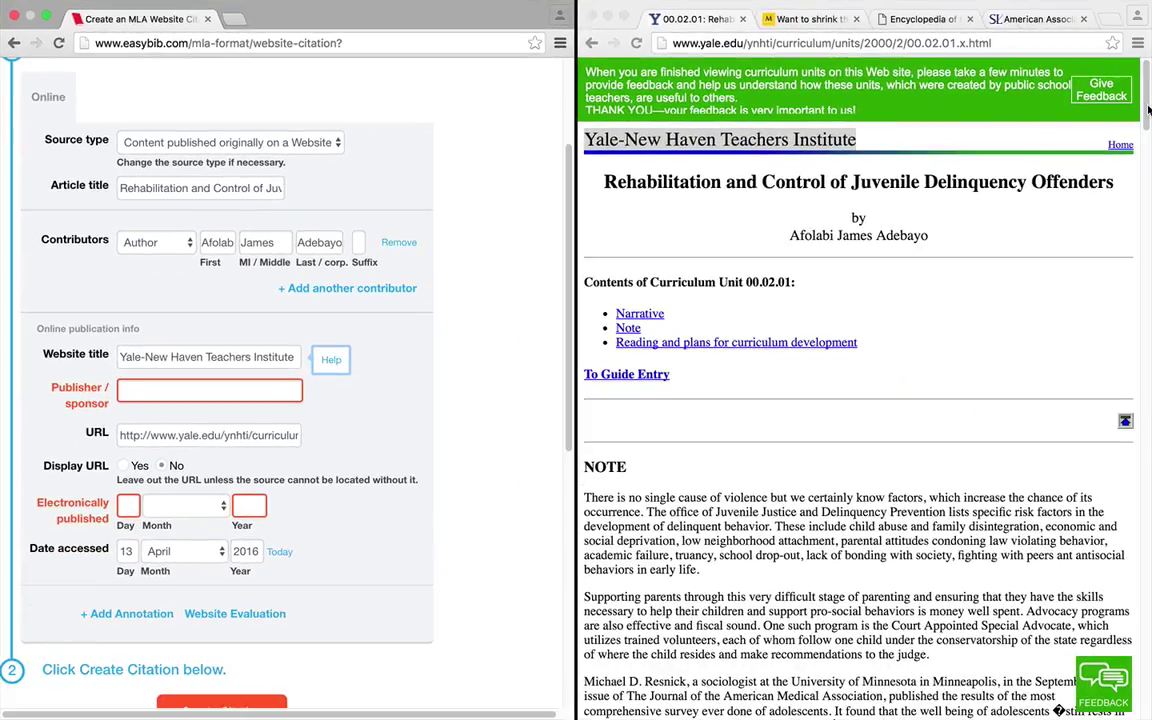
click(1148, 110)
drag(1148, 110, 1149, 705)
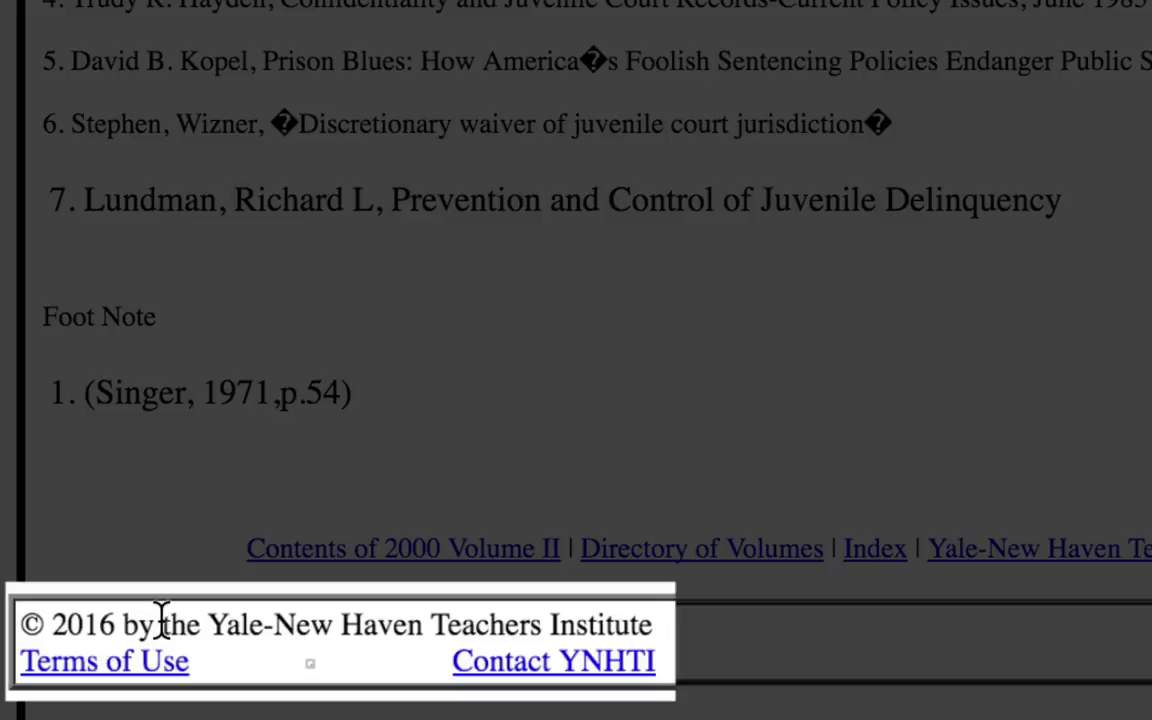
Paste 'Yale-New Haven Teachers Institute' from the article's copyright footer into Publisher / sponsor.
drag(207, 627, 625, 612)
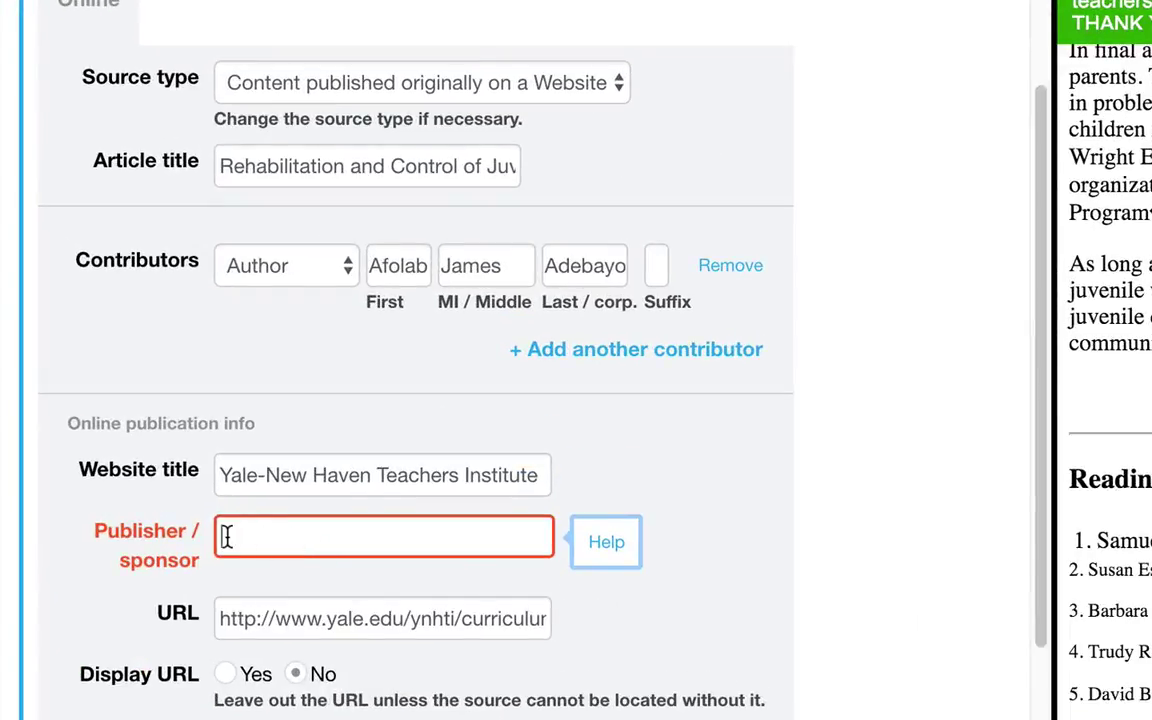
key(ctrl+v)
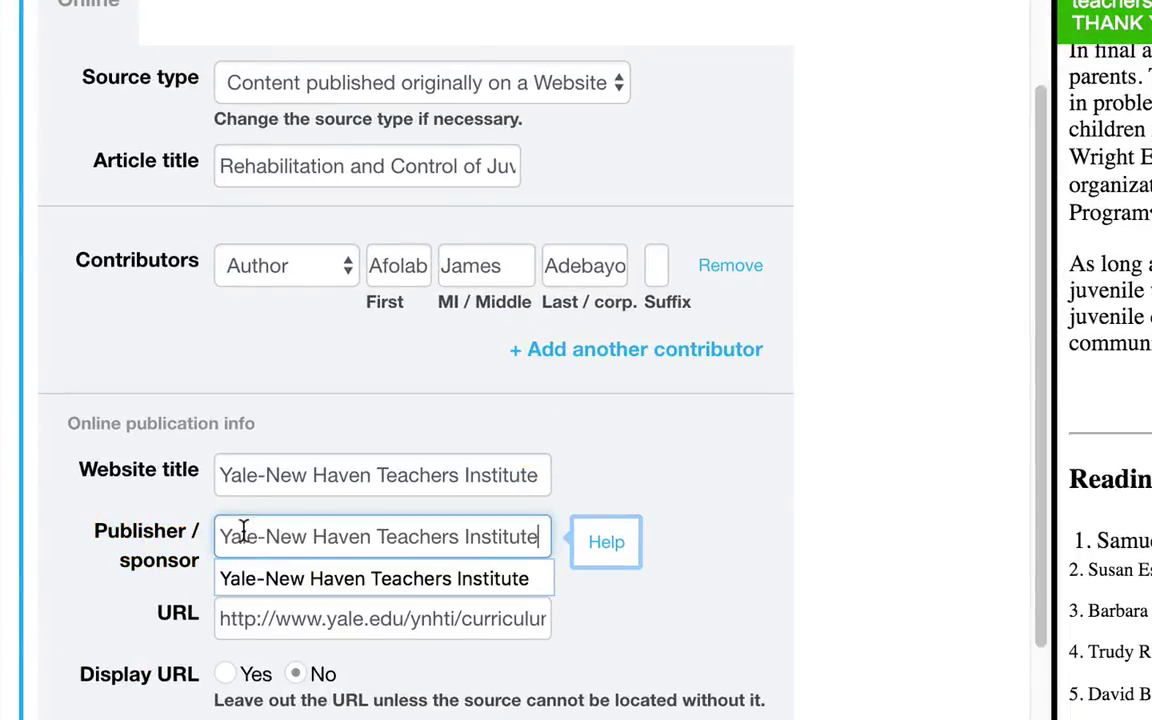
click(628, 637)
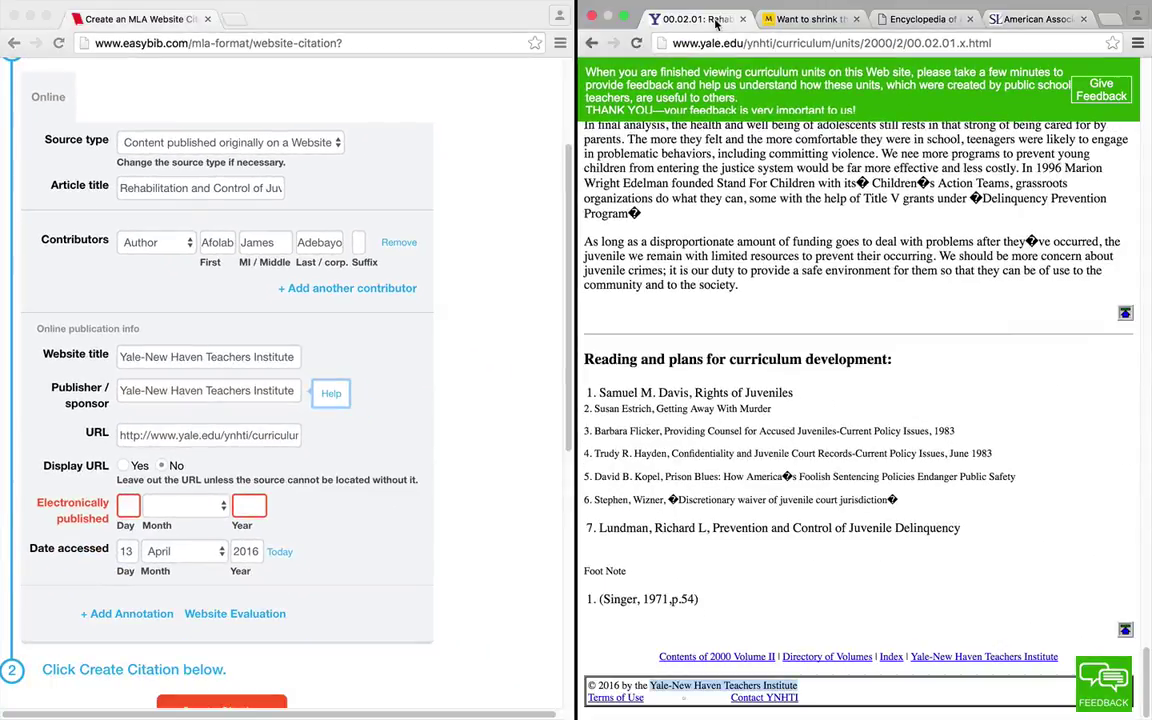
drag(1147, 705, 1080, 140)
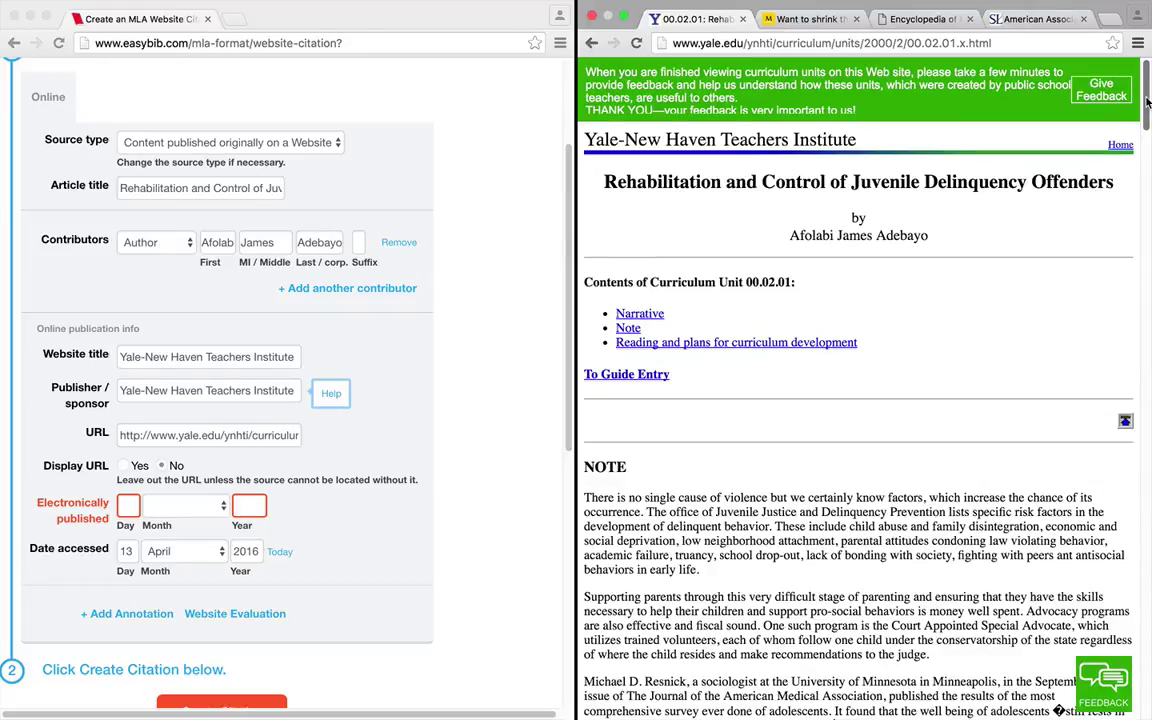
drag(1148, 103, 1149, 690)
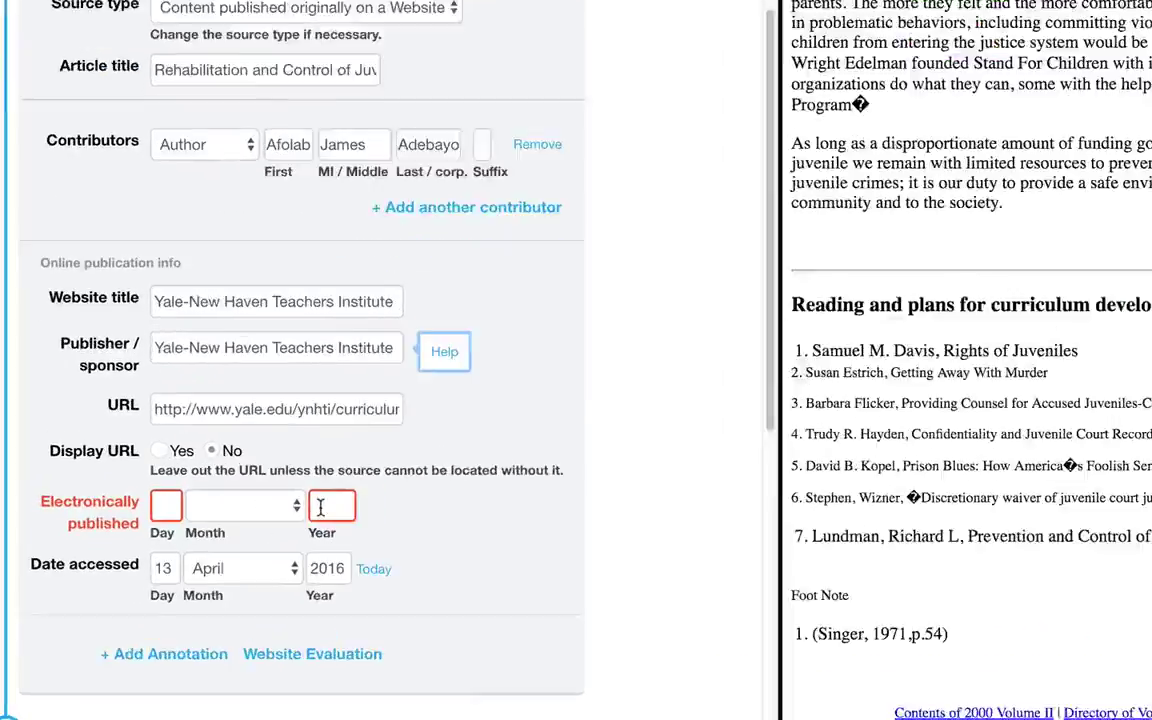
Set the electronically published year to 2016 and create the citation.
click(321, 508)
text(201)
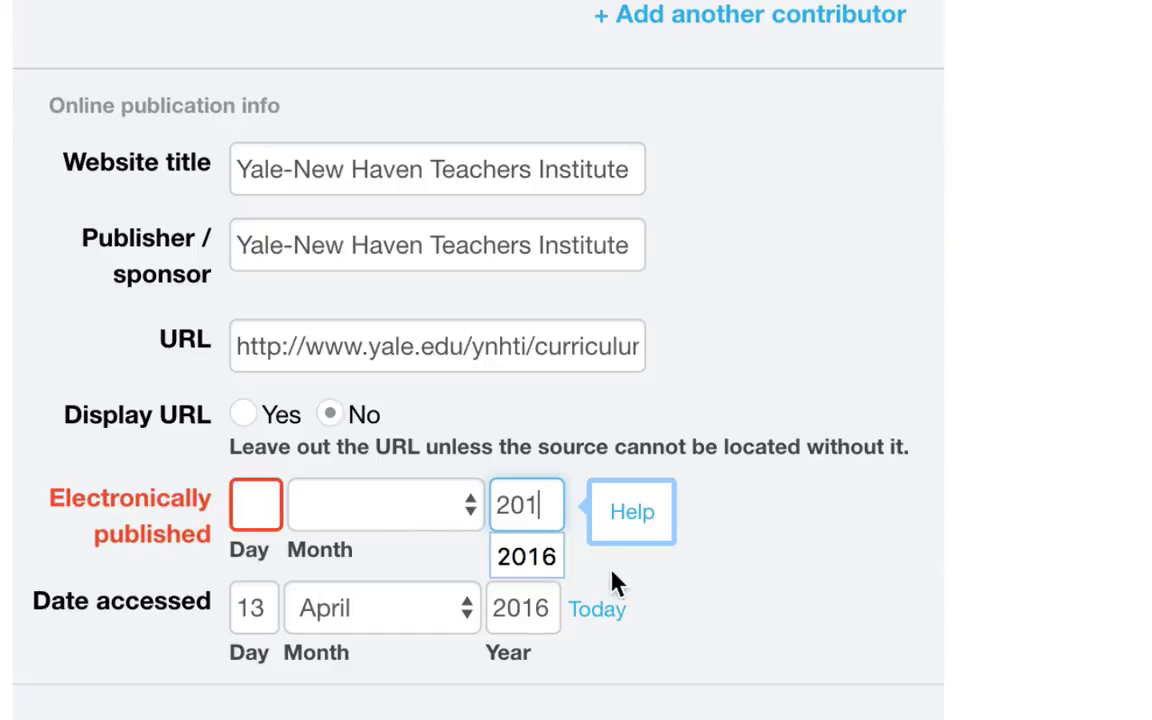
click(555, 560)
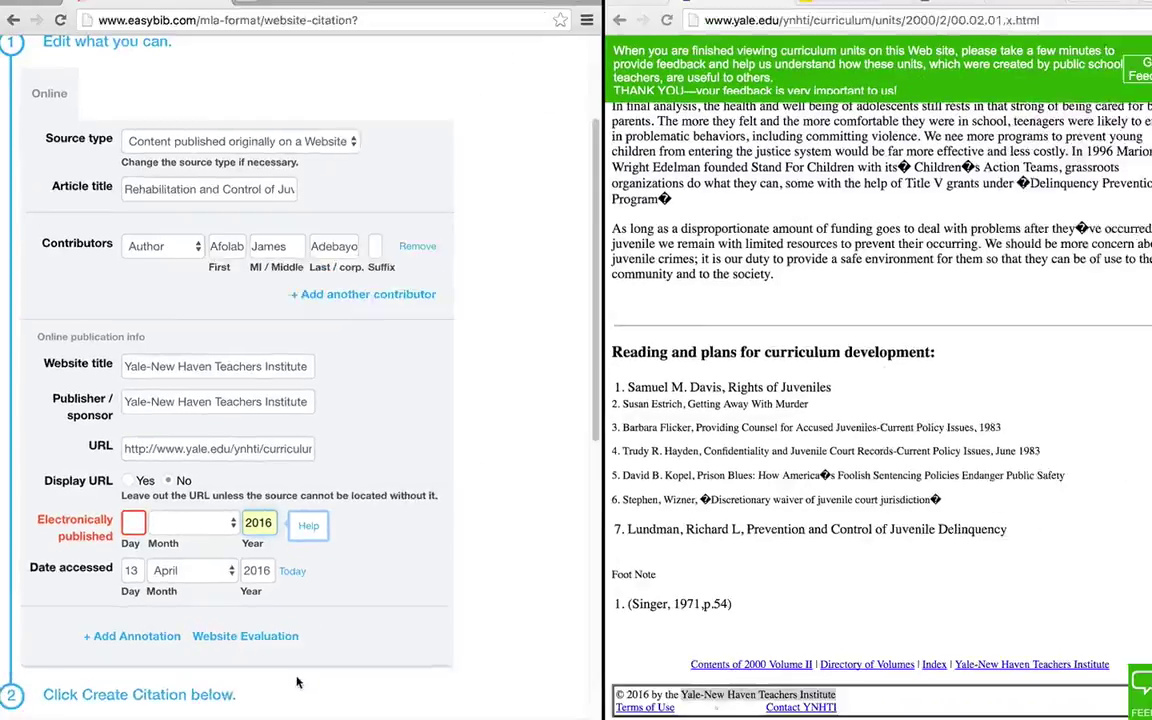
scroll(277, 553, down, 5)
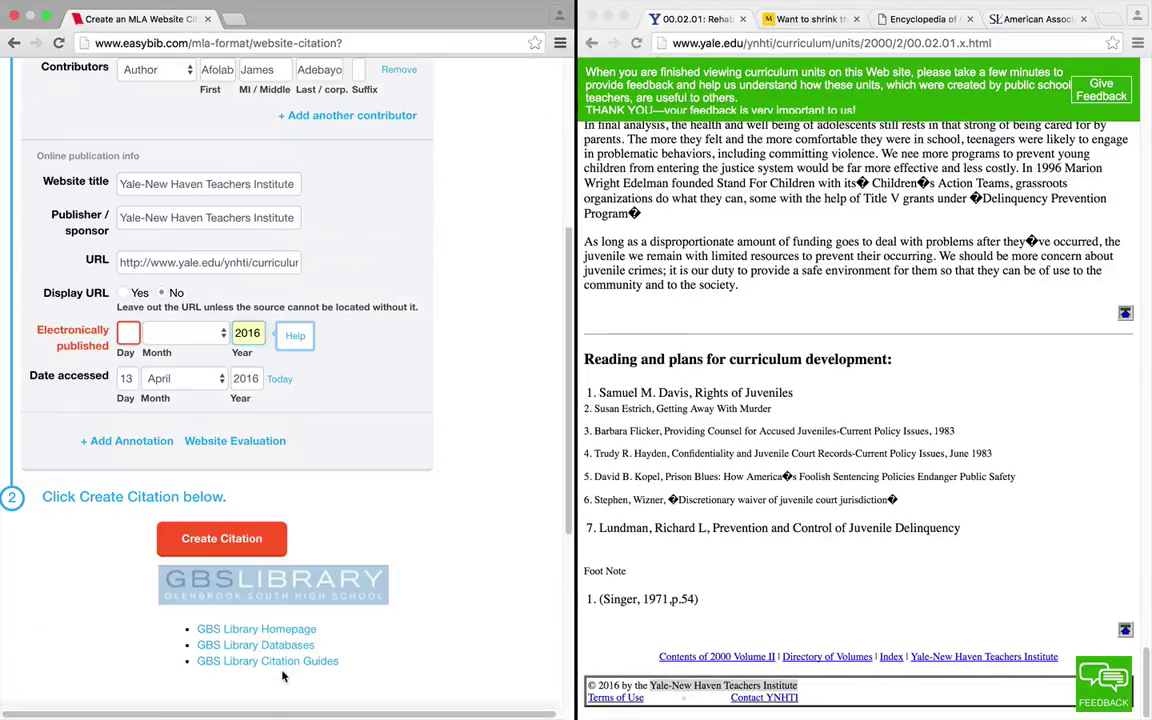
click(262, 541)
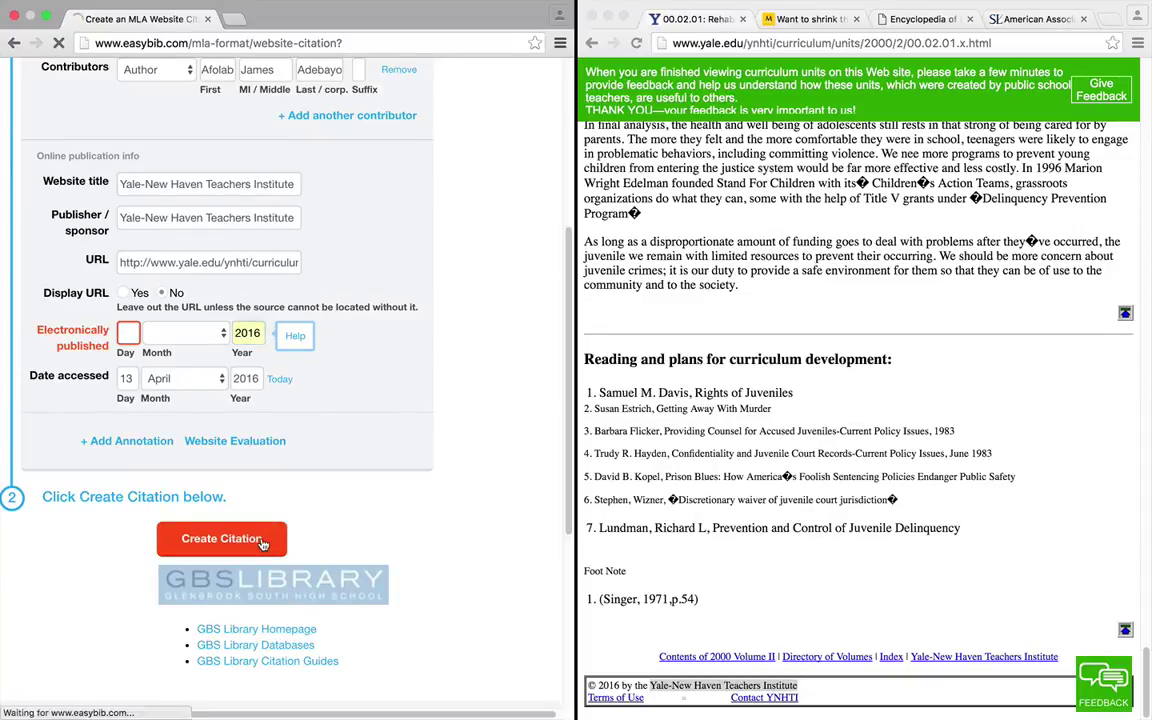
scroll(100, 286, down, 8)
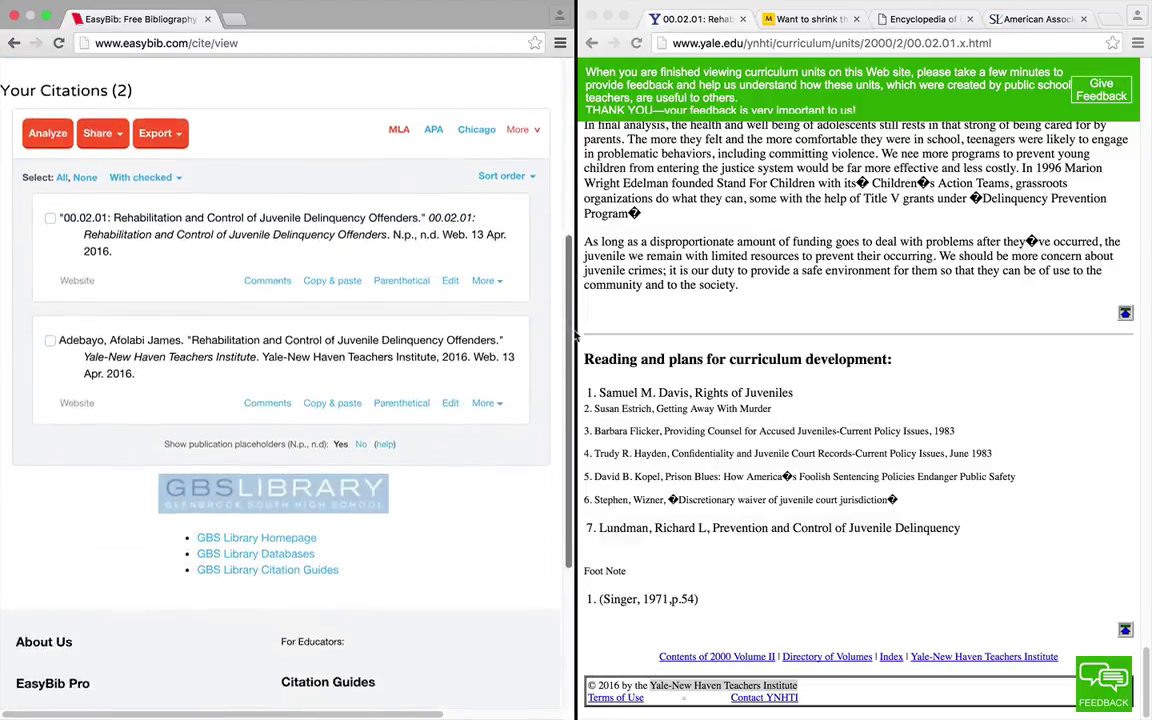